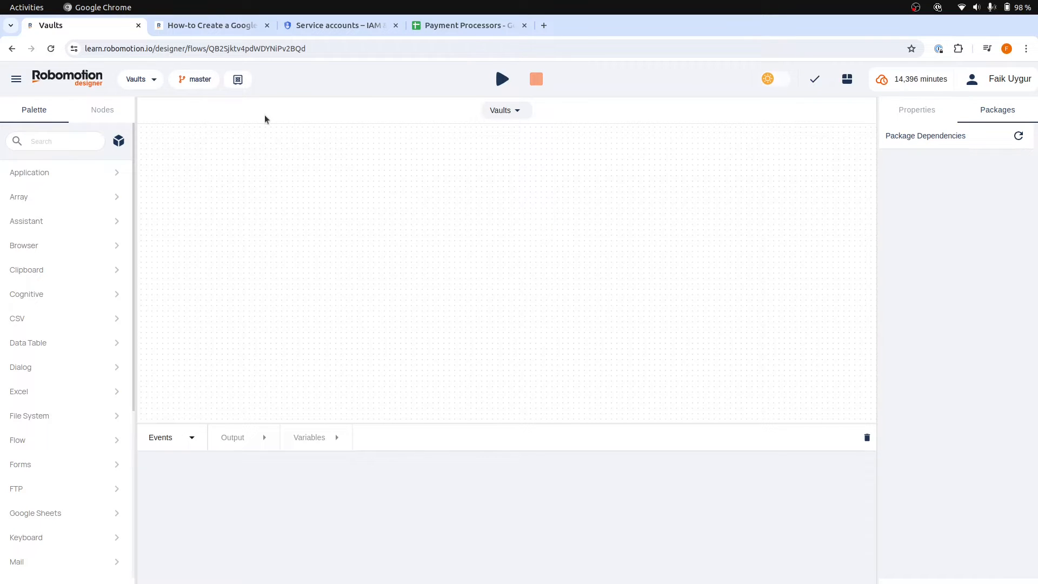
Open the vaults list by entering the account password
click(239, 80)
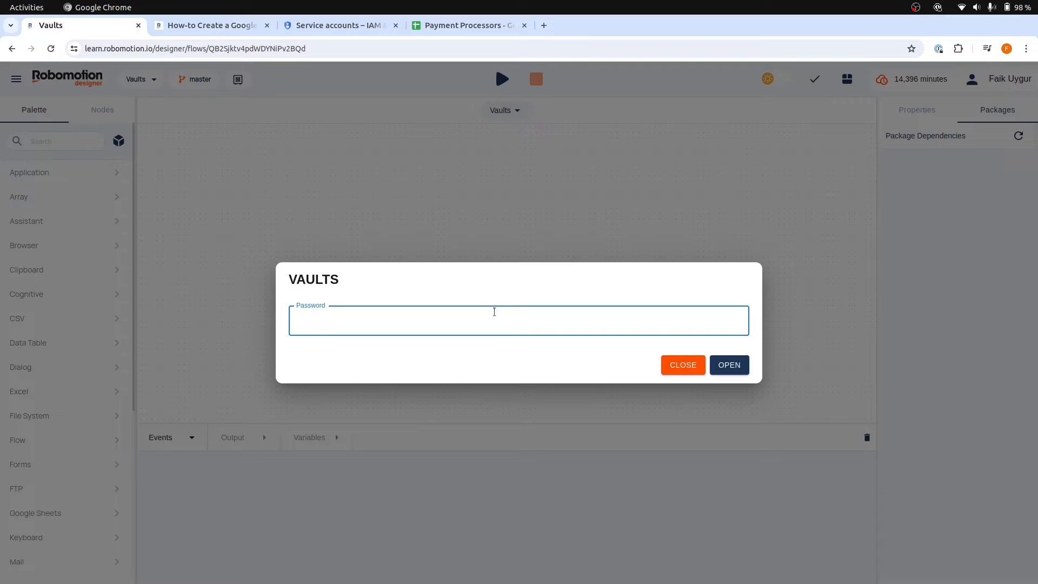
text(*********)
key(Return)
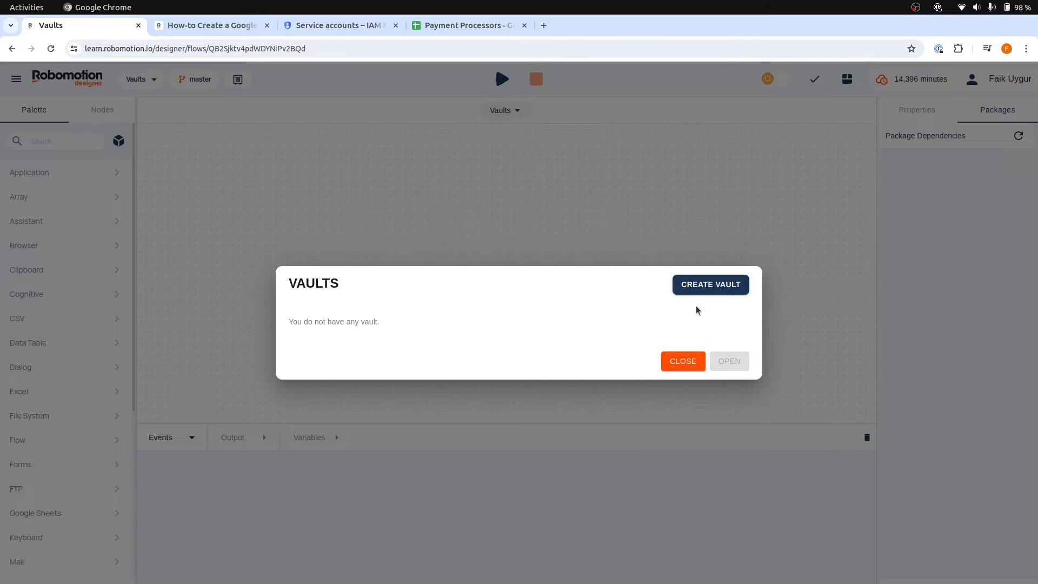
Create a new vault named "Example 1" with a single period as its description
click(711, 285)
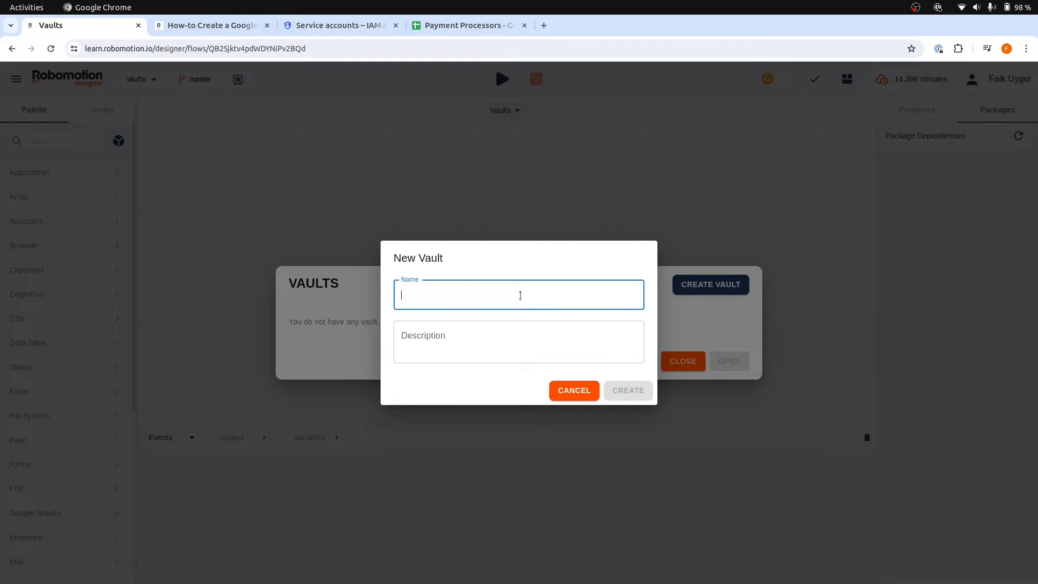
text(Example 1)
click(560, 345)
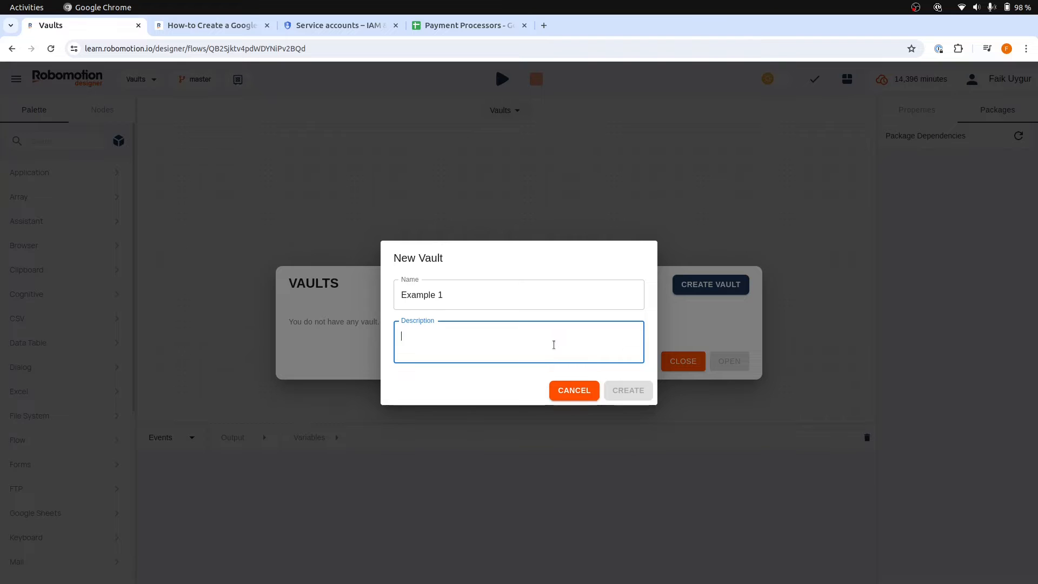
text(.)
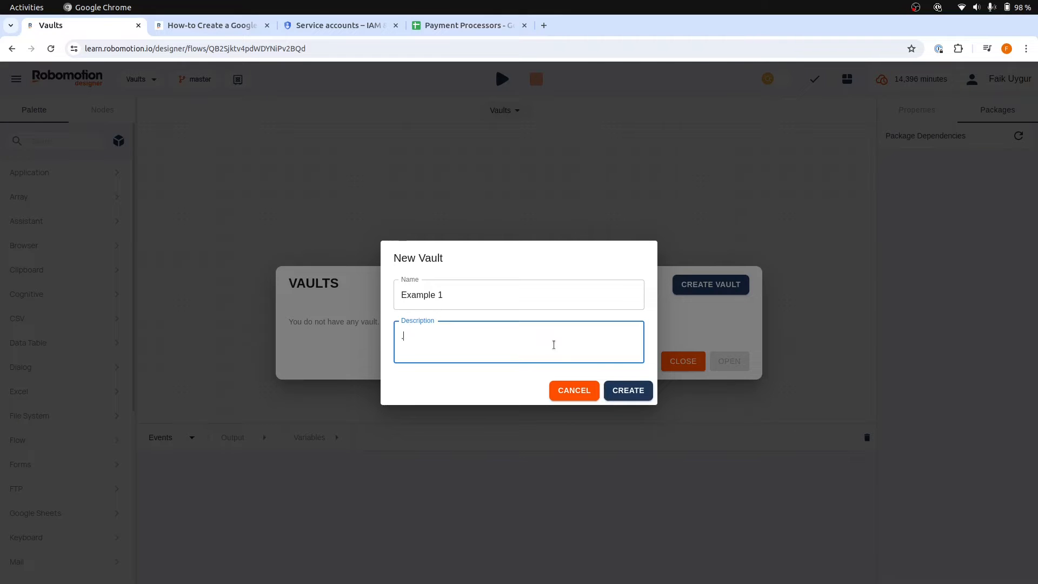
click(633, 397)
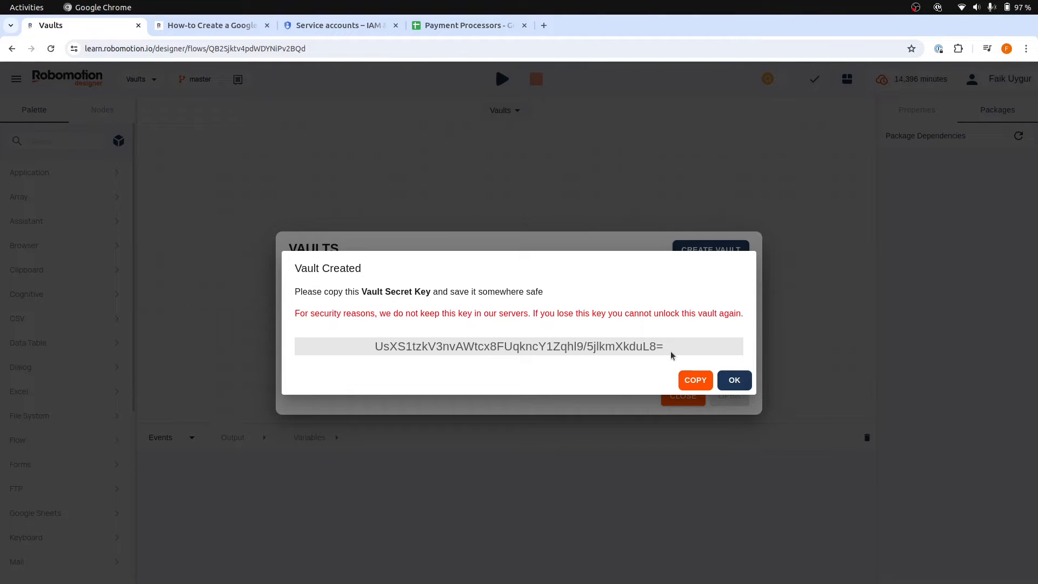
Copy the new vault's secret key into the untitled document in Text Editor, and acknowledge the vault creation notice
drag(670, 352, 358, 341)
key(ctrl+c)
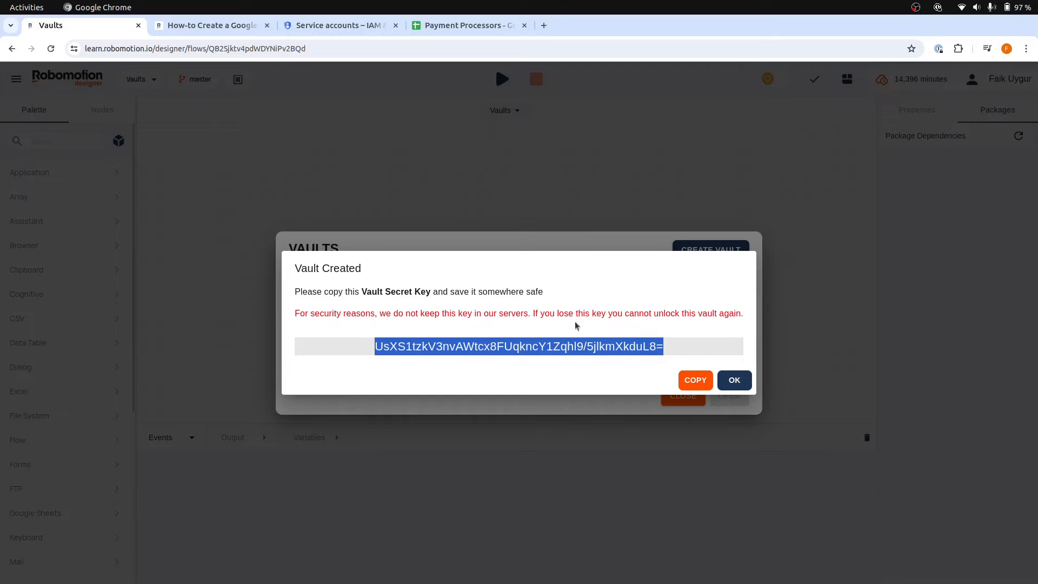
key(alt+Tab)
key(ctrl+v)
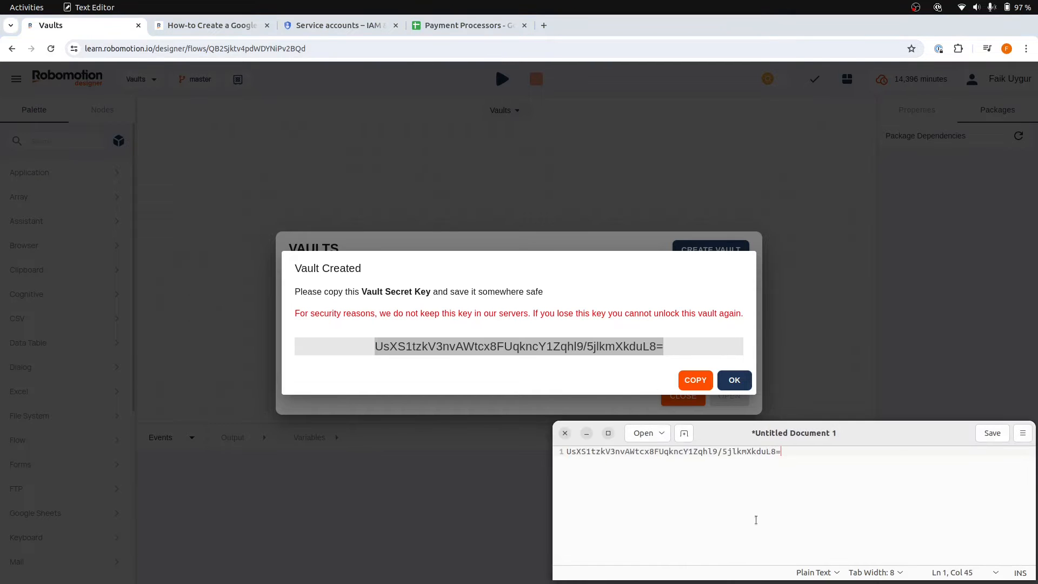
click(734, 381)
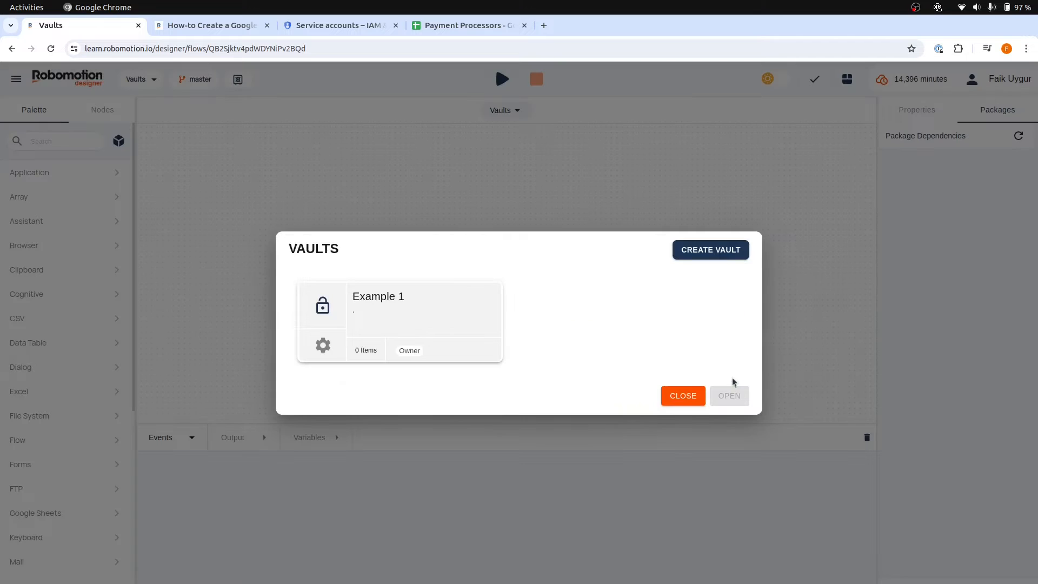
Add a Login item named "Portal Login" to the Example 1 vault with username "user1" and its password, and close the vault
double_click(422, 303)
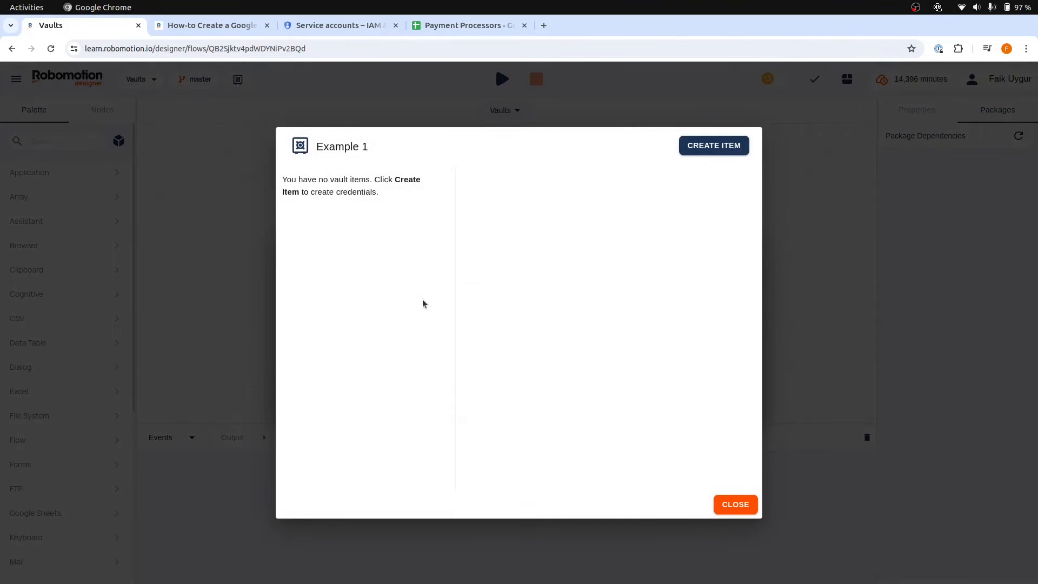
click(714, 146)
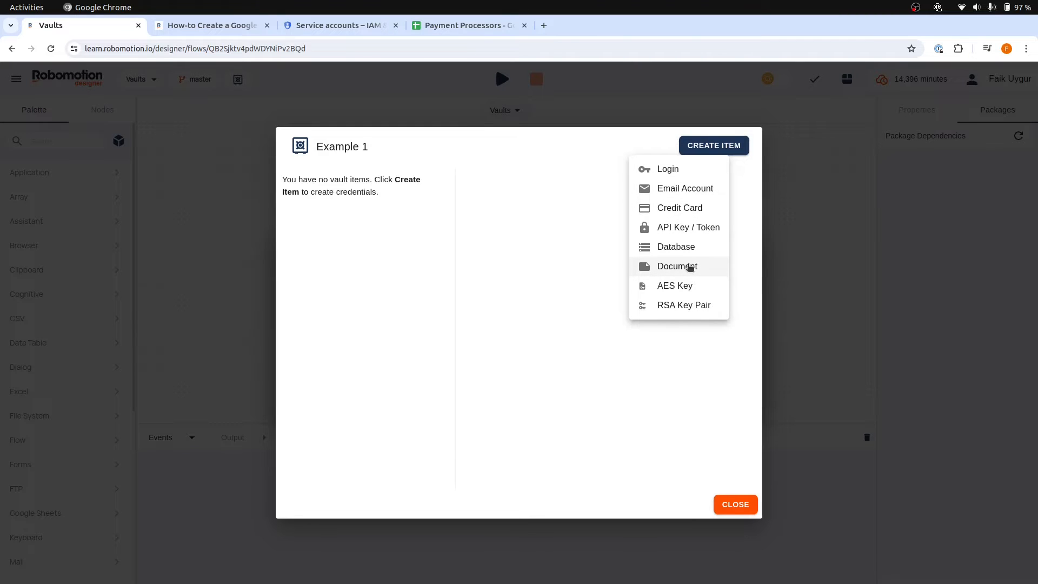
click(691, 172)
click(559, 196)
key(ctrl+a)
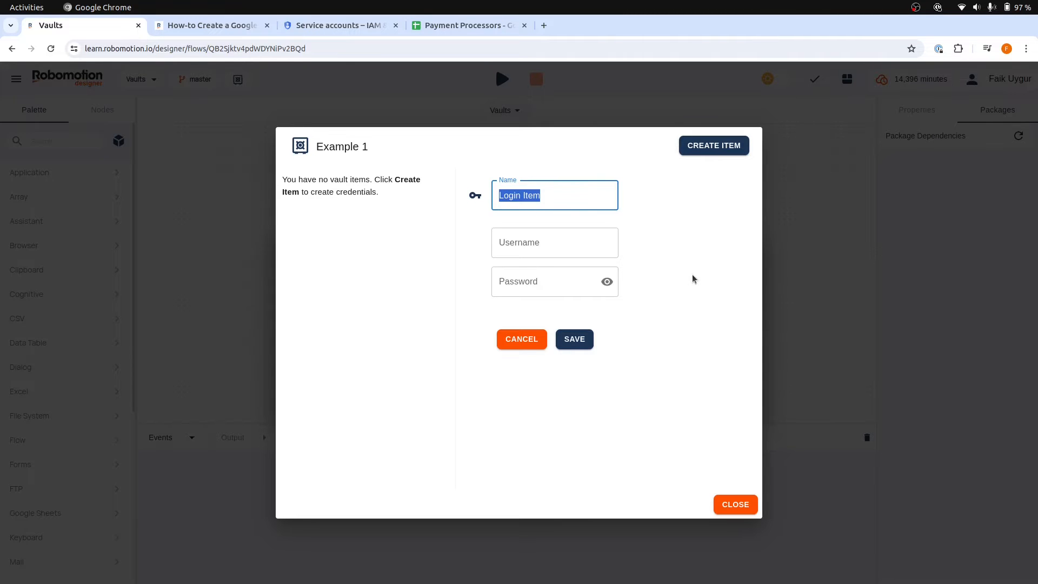
text(Portal Login)
click(544, 248)
text(user1)
key(Tab)
text(passw)
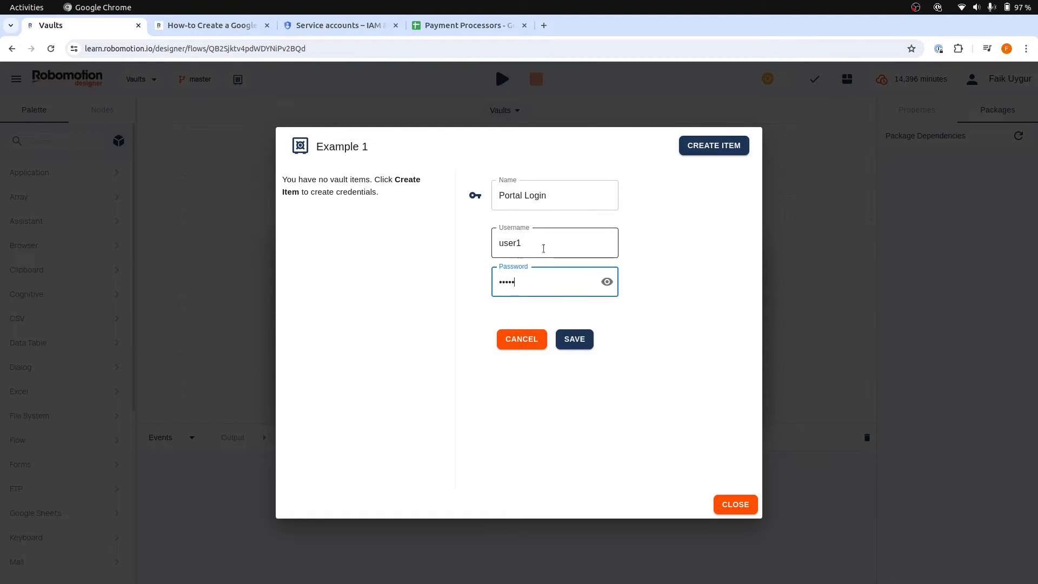
click(563, 339)
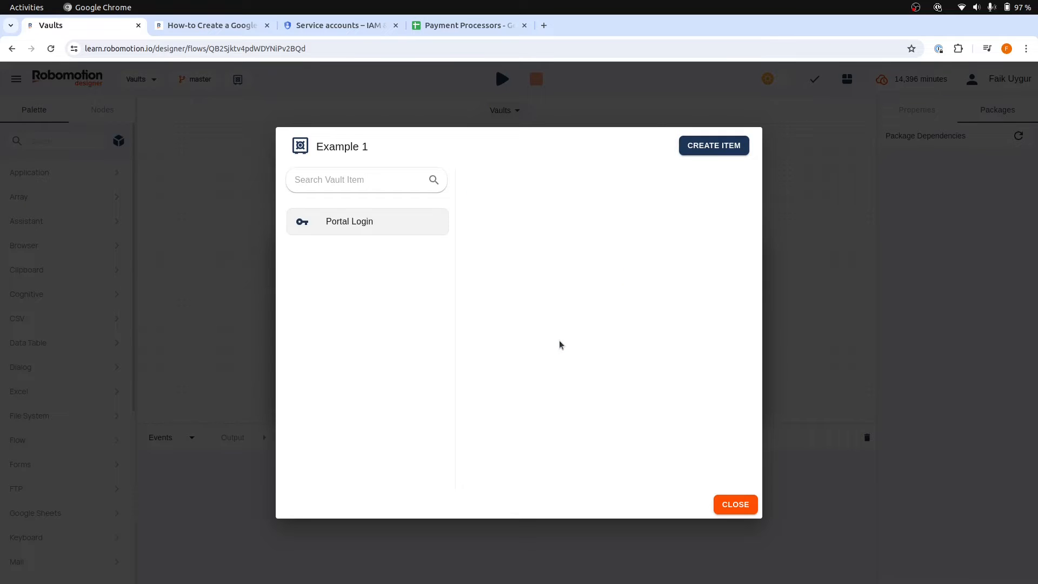
click(754, 504)
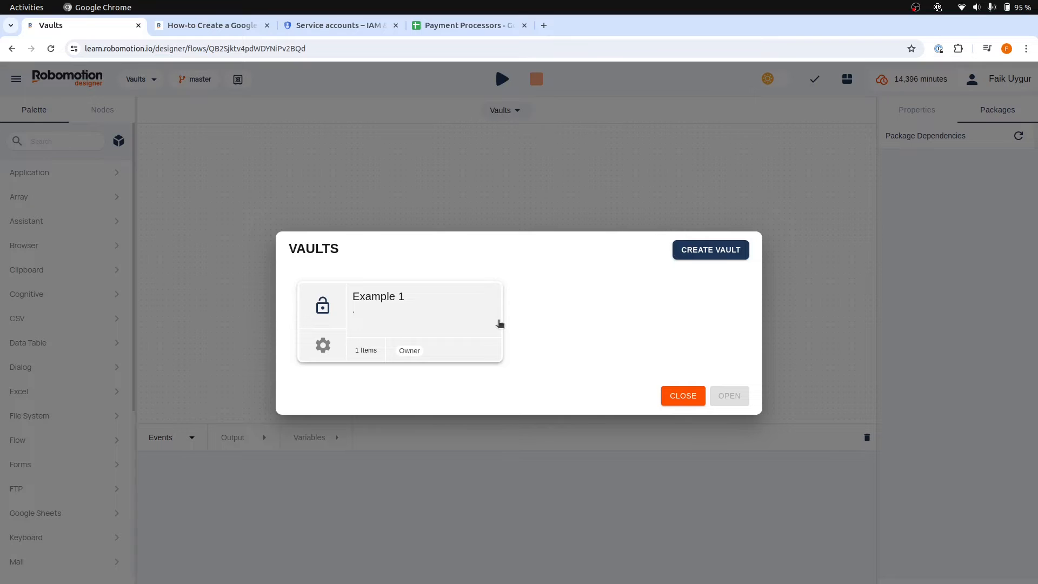
Lock the Example 1 vault, unlock it again with the secret key saved in Text Editor, and close the vaults list
click(335, 310)
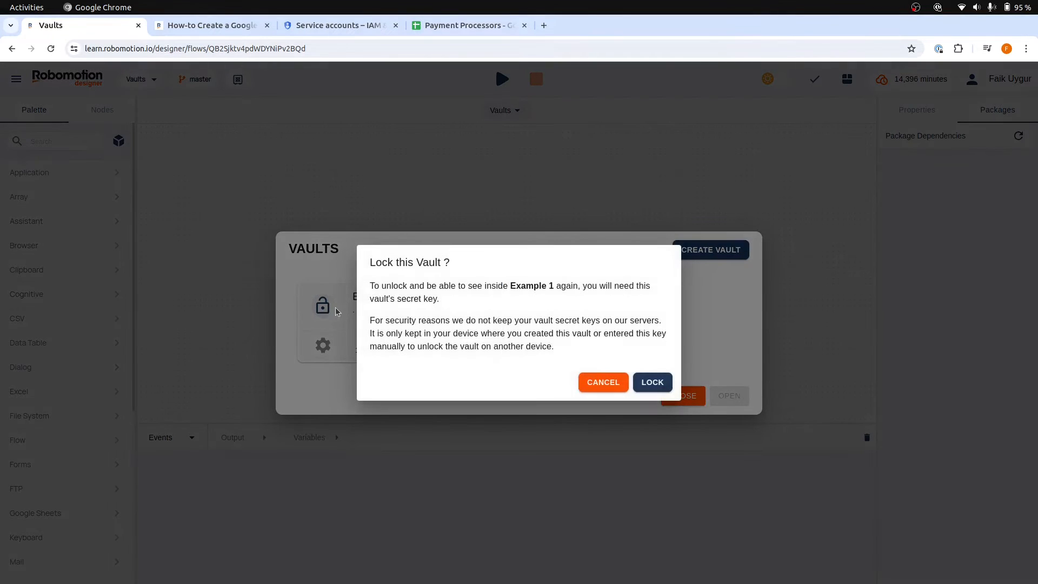
click(649, 380)
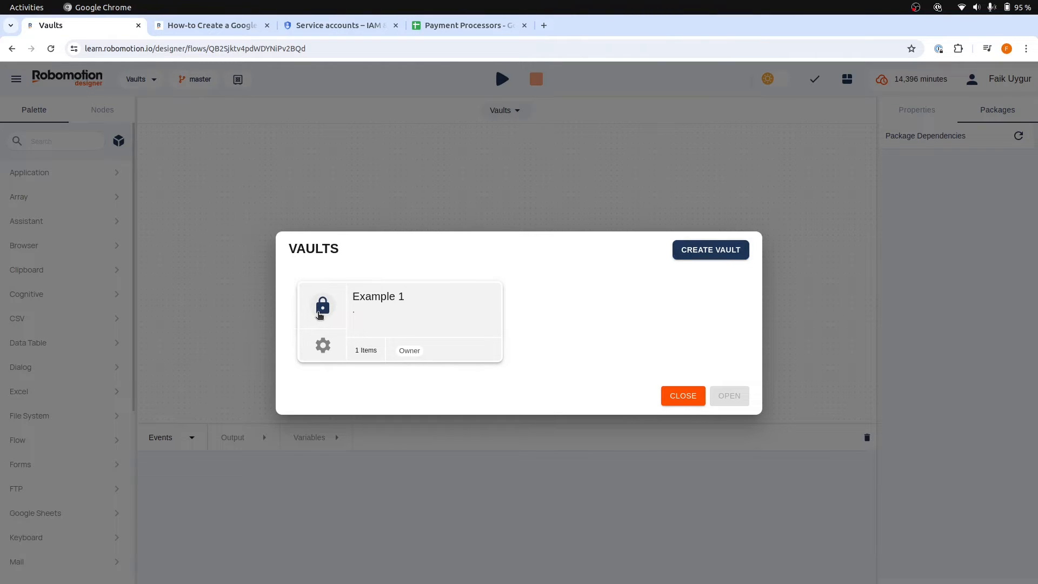
key(alt+Tab)
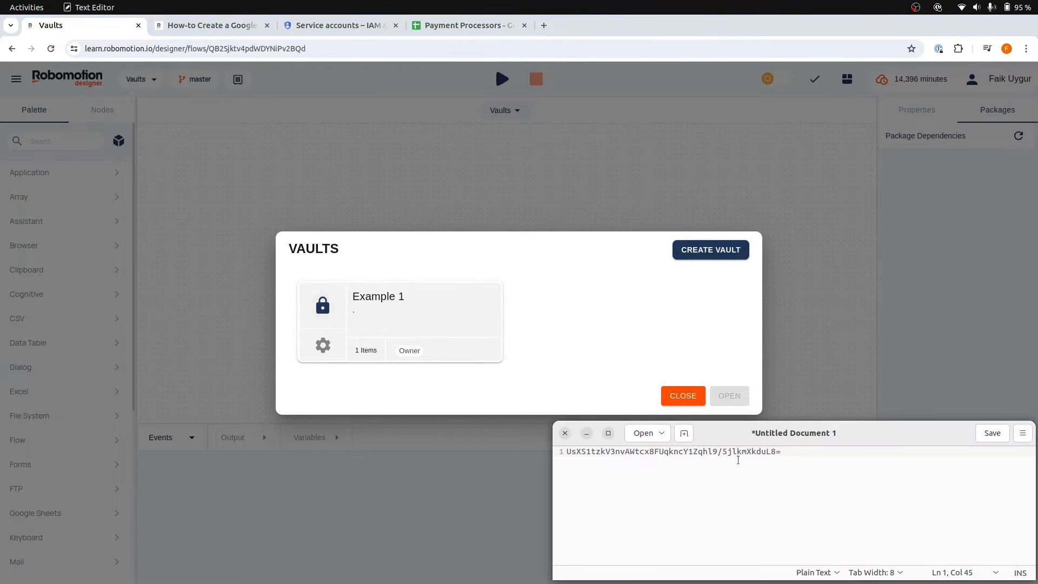
drag(792, 455, 557, 442)
click(333, 309)
key(ctrl+v)
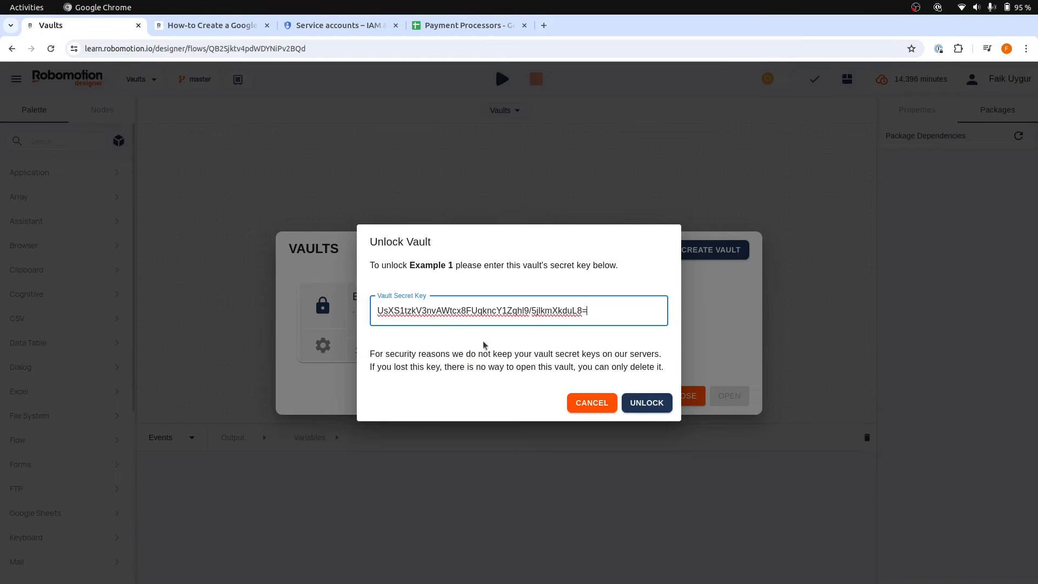
click(643, 405)
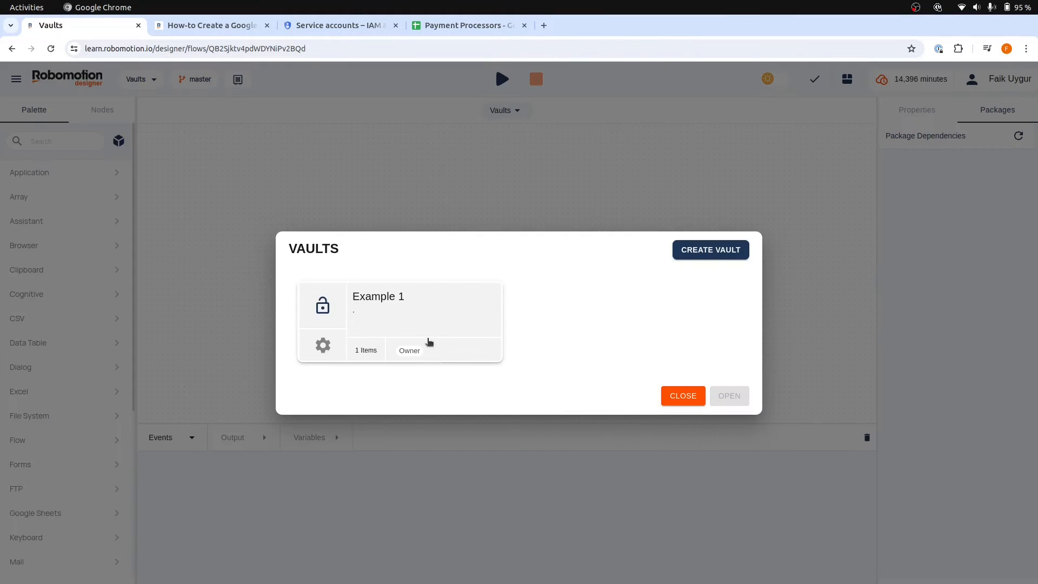
click(681, 397)
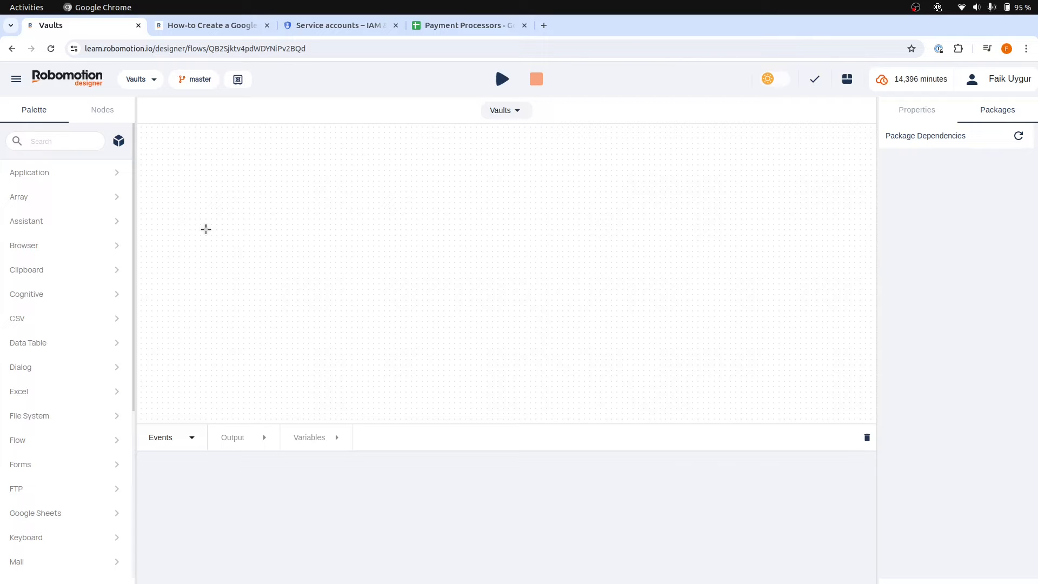
Add an Inject node on the empty canvas and rename it "Start"
double_click(206, 228)
text(inj)
key(Return)
drag(259, 243, 242, 243)
double_click(939, 212)
text(Start)
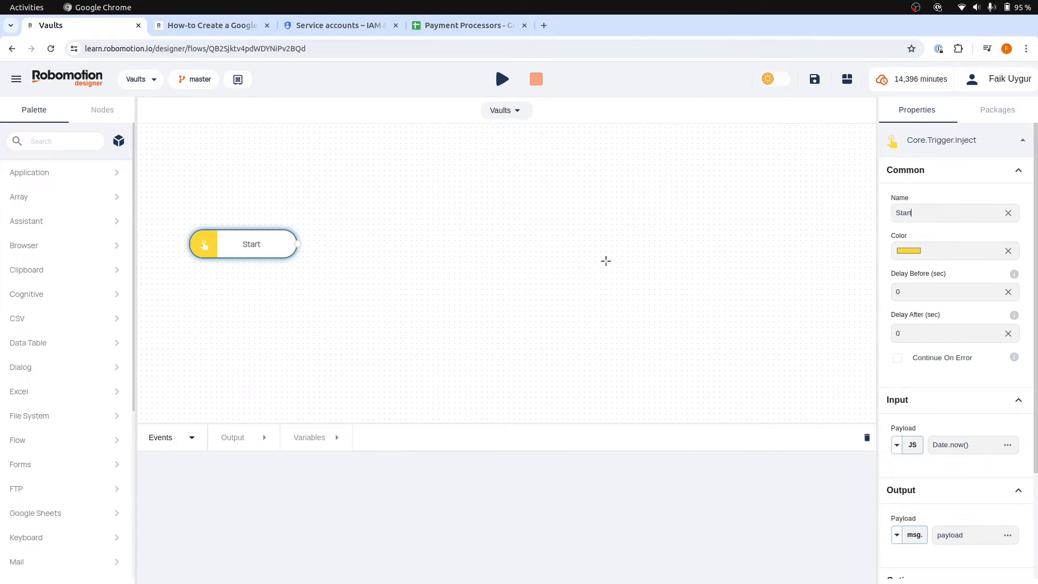
click(468, 254)
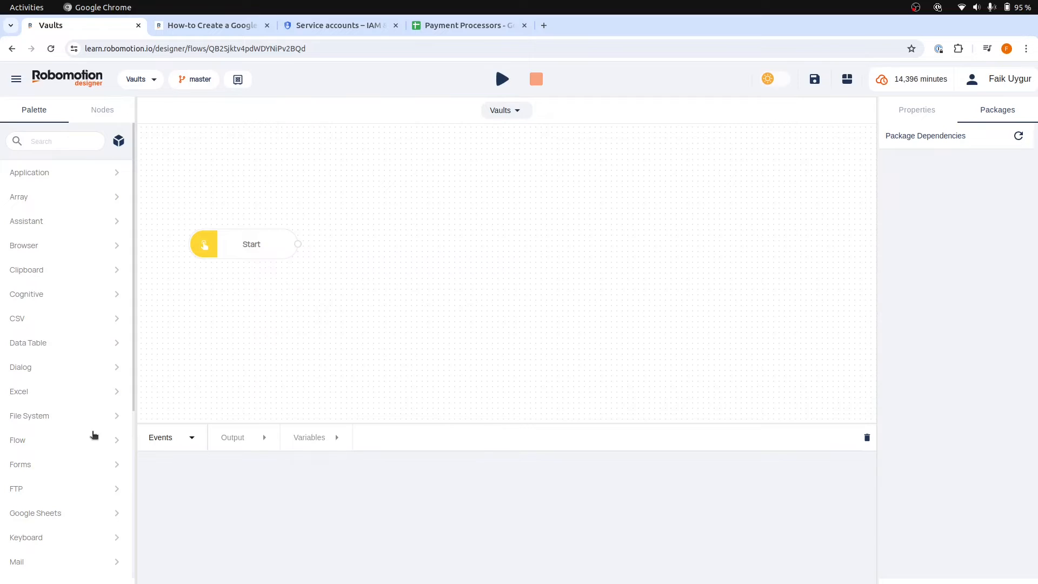
Place a Vault Get Item node beside the Start node and connect Start to it
scroll(93, 434, down, 5)
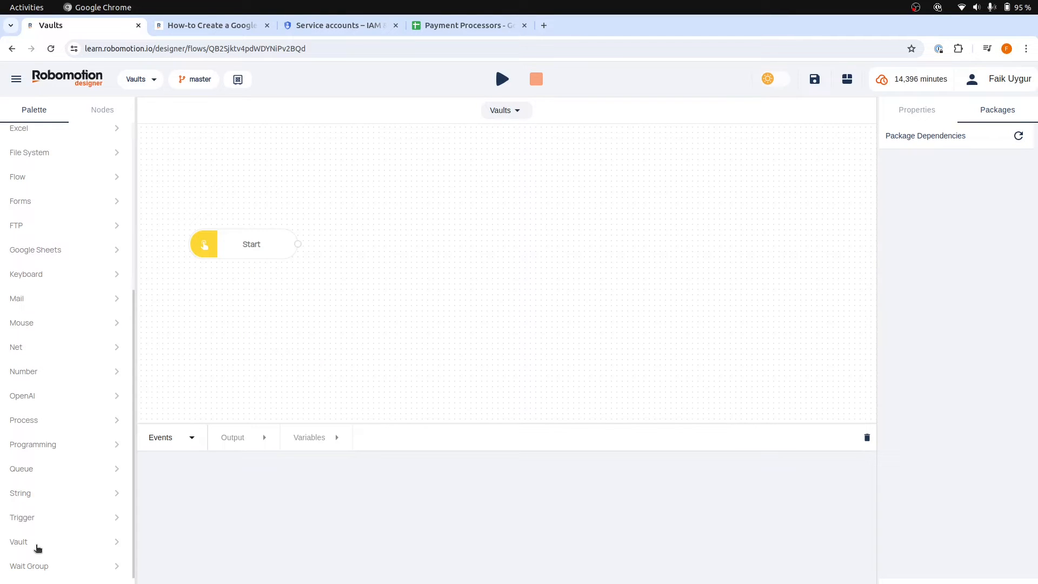
click(37, 544)
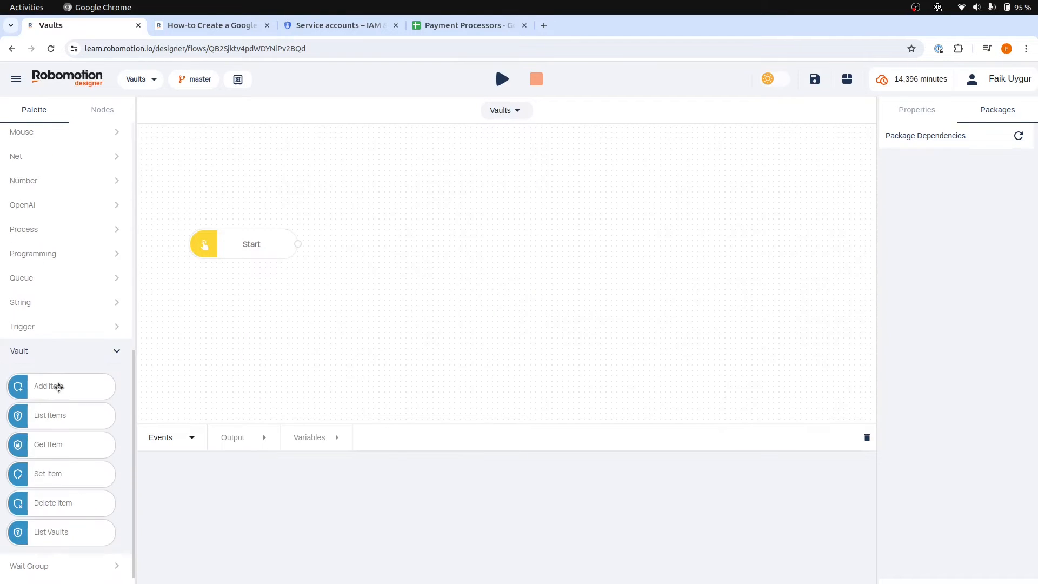
drag(88, 442, 395, 242)
drag(298, 244, 397, 245)
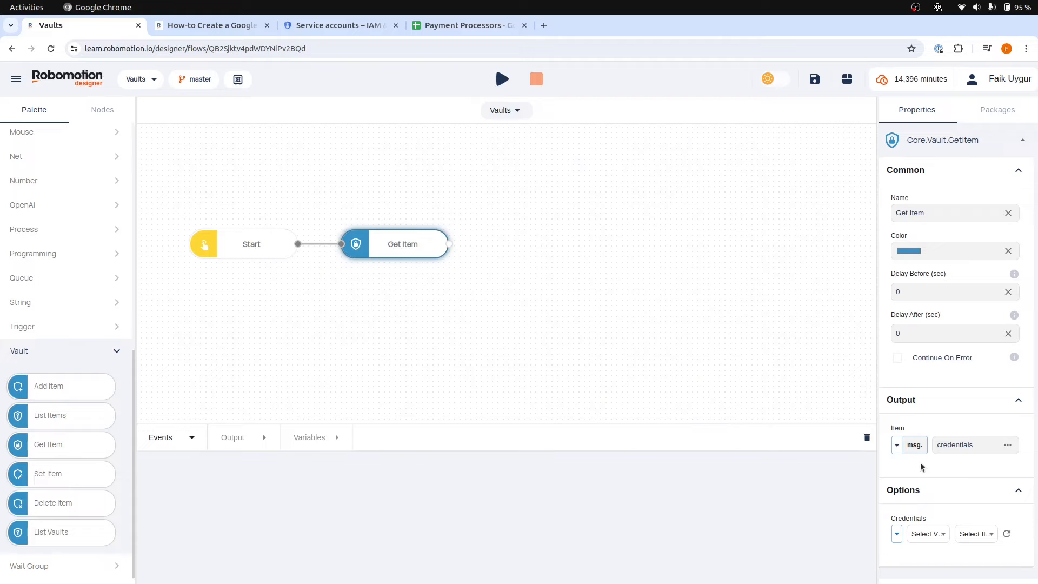
Set the Get Item node's credentials to the Example 1 vault and the Portal Login item
click(931, 534)
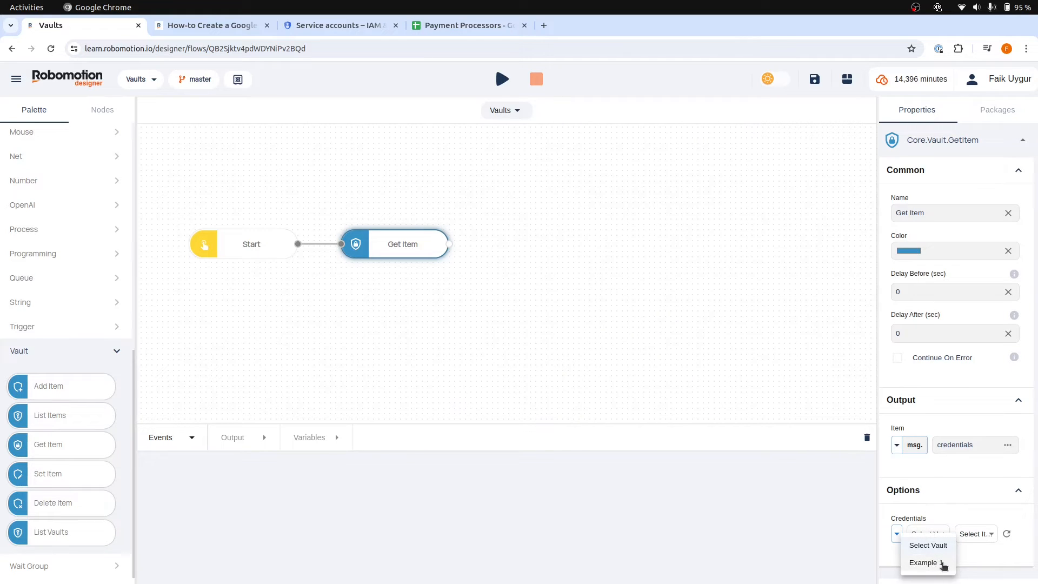
click(943, 566)
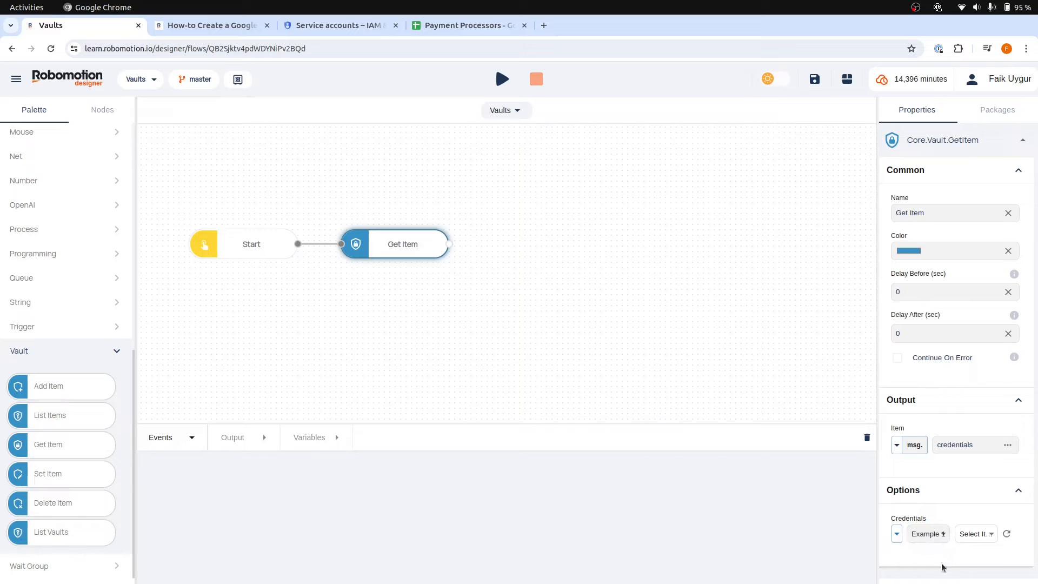
click(973, 534)
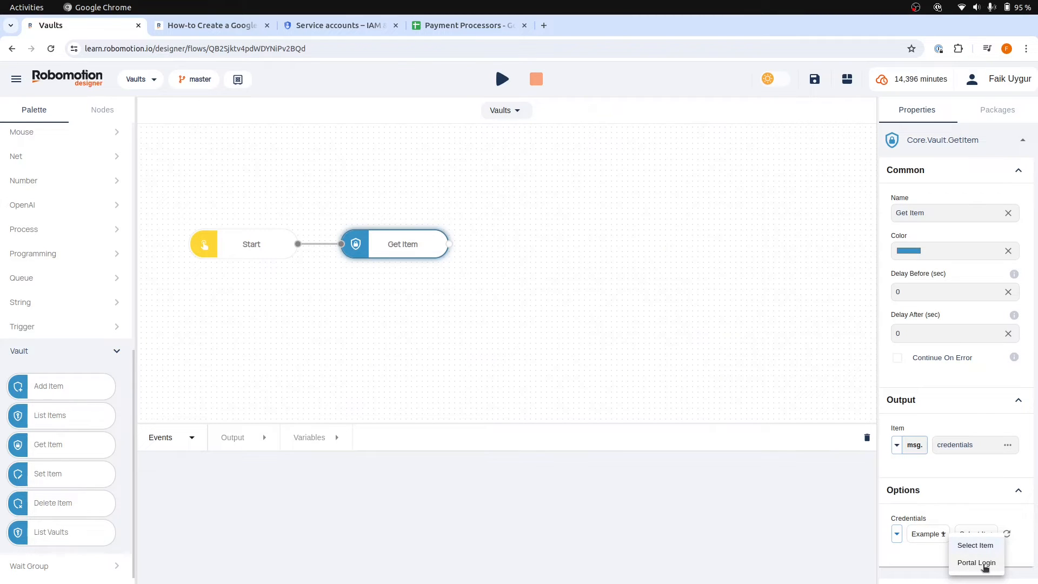
click(984, 564)
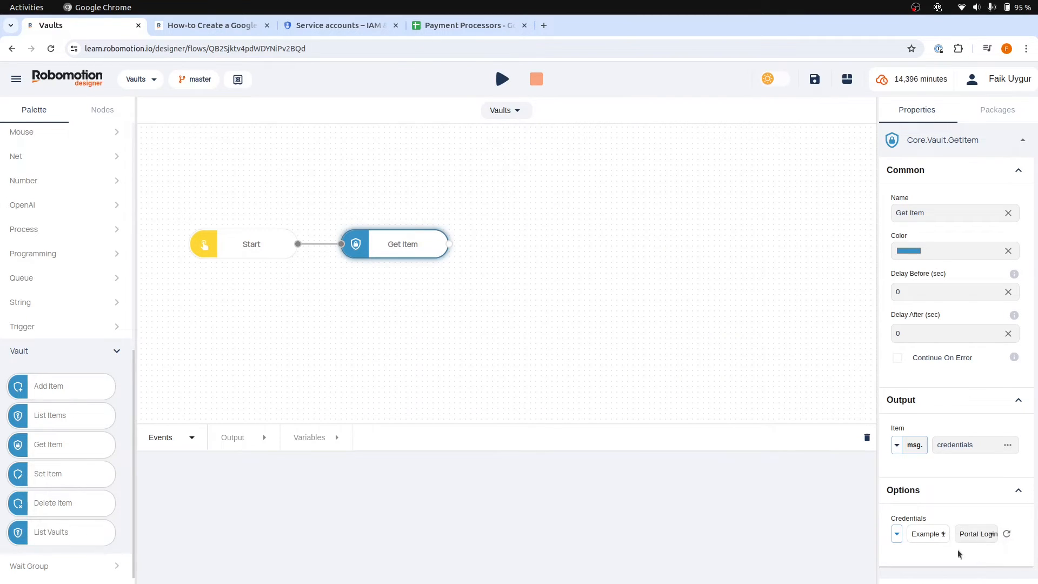
Add a Debug node connected to the output of the Get Item node
drag(449, 244, 544, 250)
text(debug)
key(Return)
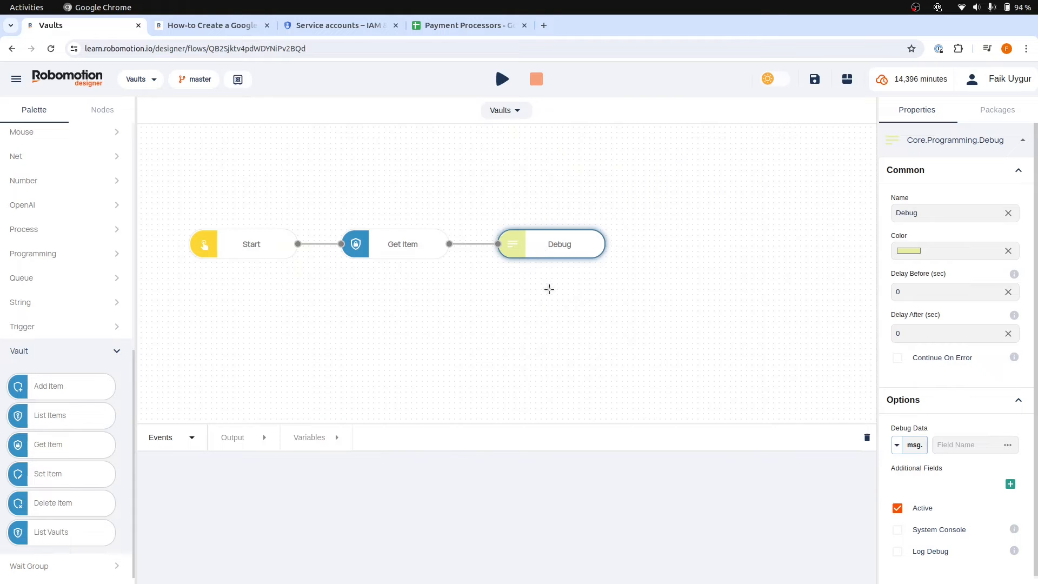
Run the flow on the Clever Mestorf robot and dismiss the exception dialog
click(500, 81)
click(524, 110)
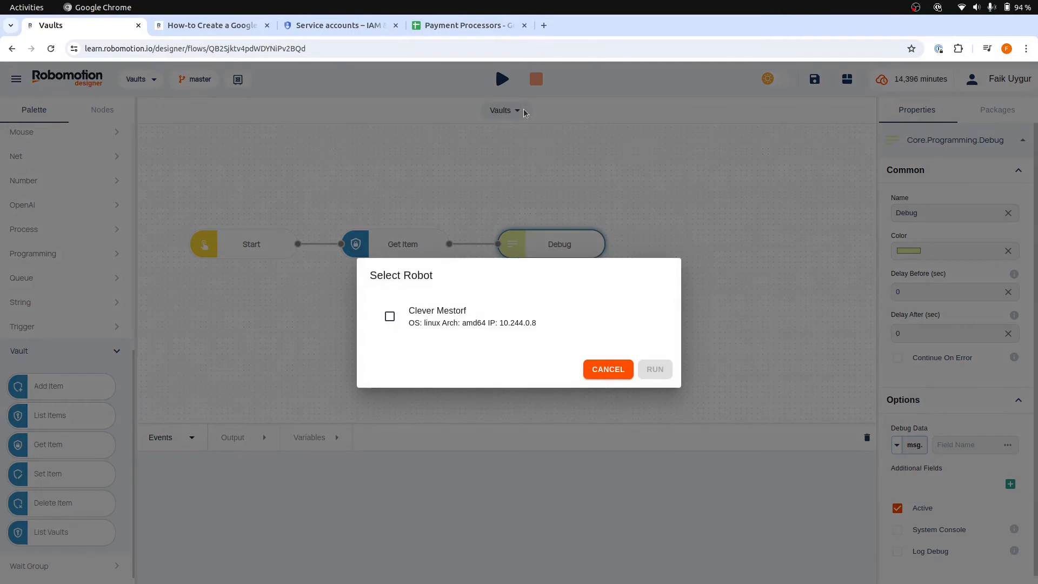
click(493, 319)
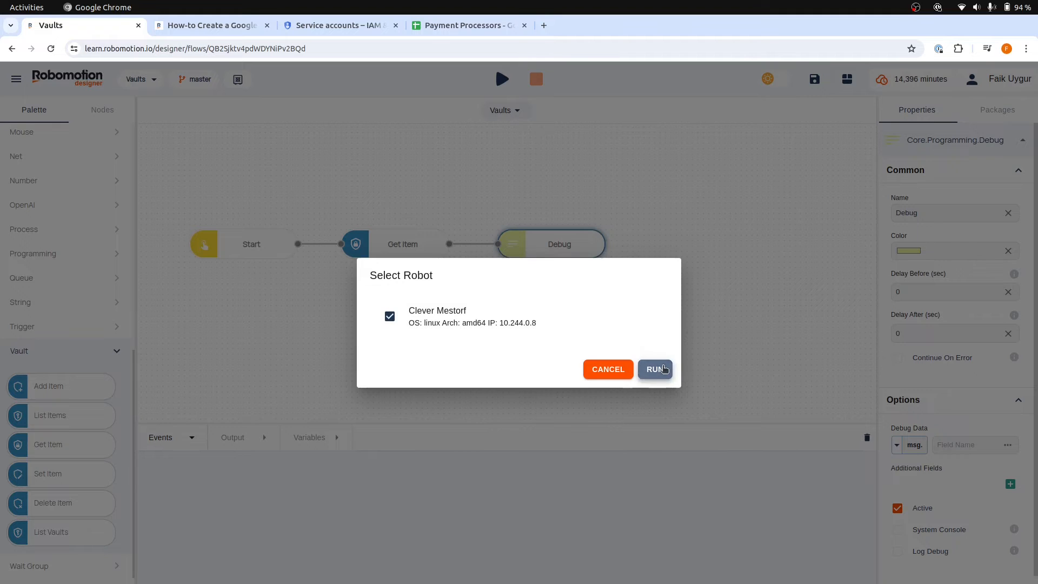
click(664, 368)
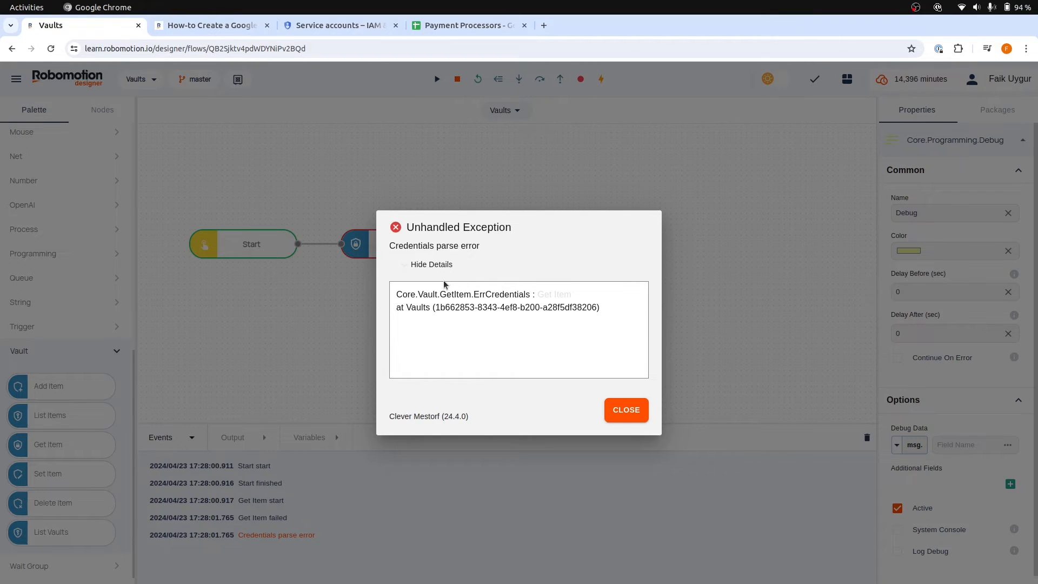
click(625, 406)
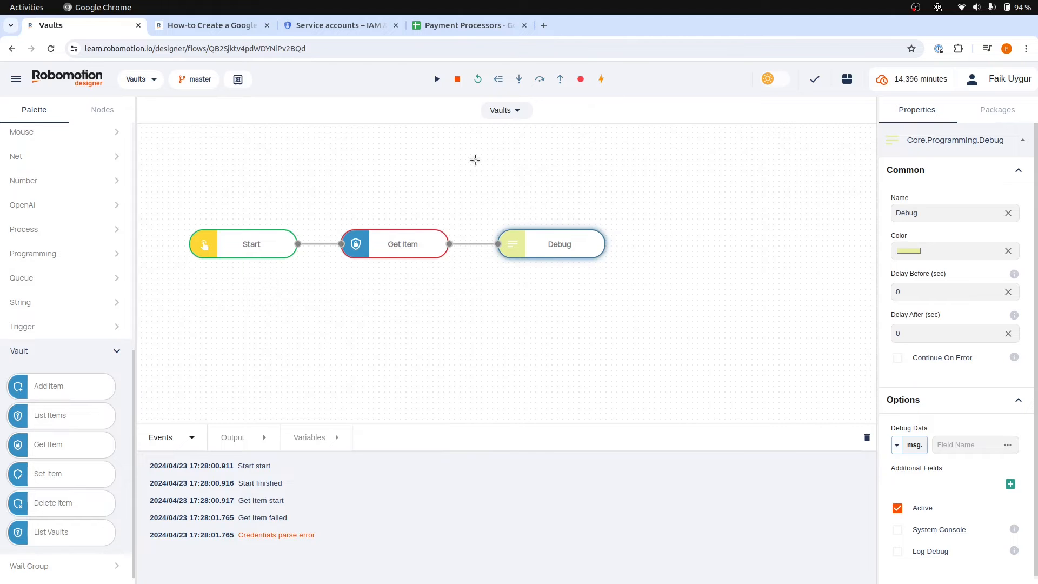
Stop the failed flow run and clear its event log
click(457, 79)
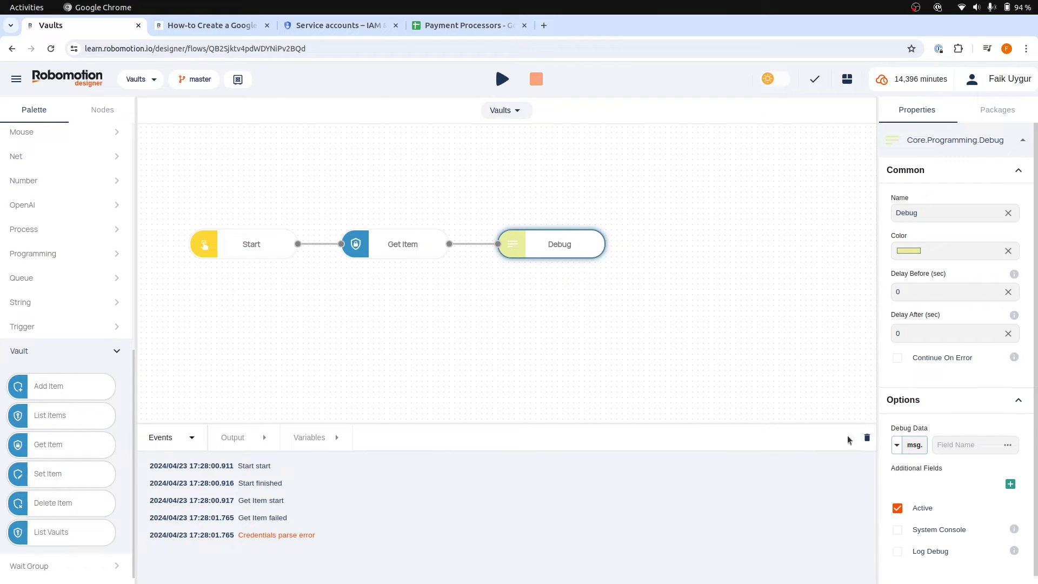
click(866, 437)
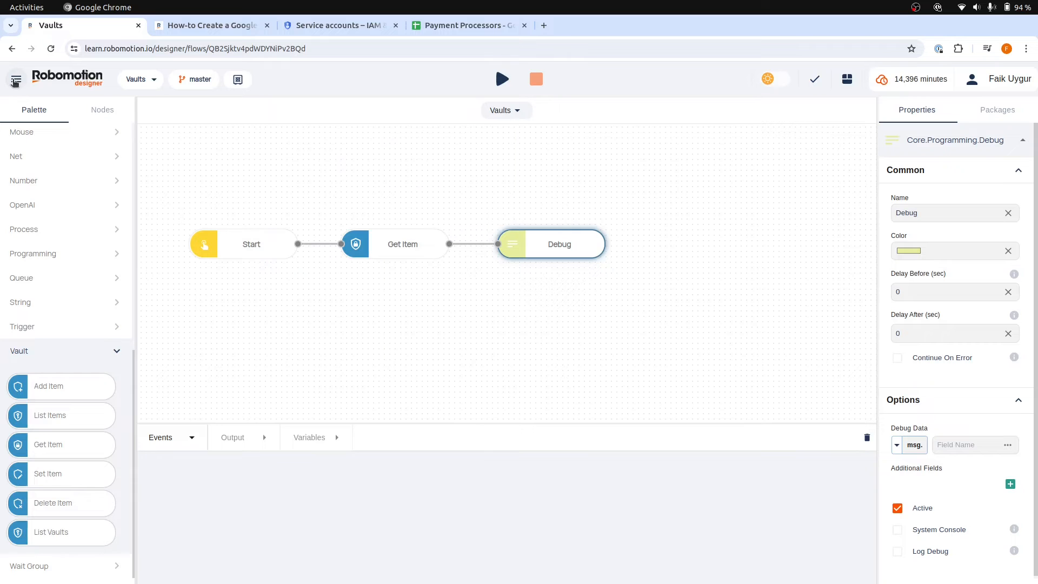
Open the Admin console in a separate browser tab and go to its Robots page
click(15, 81)
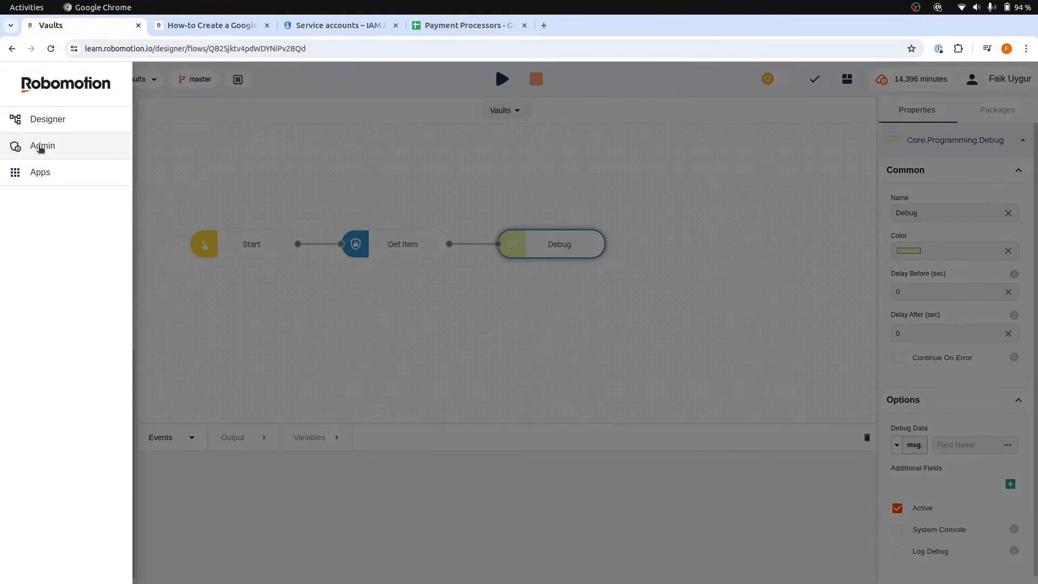
middle_click(42, 146)
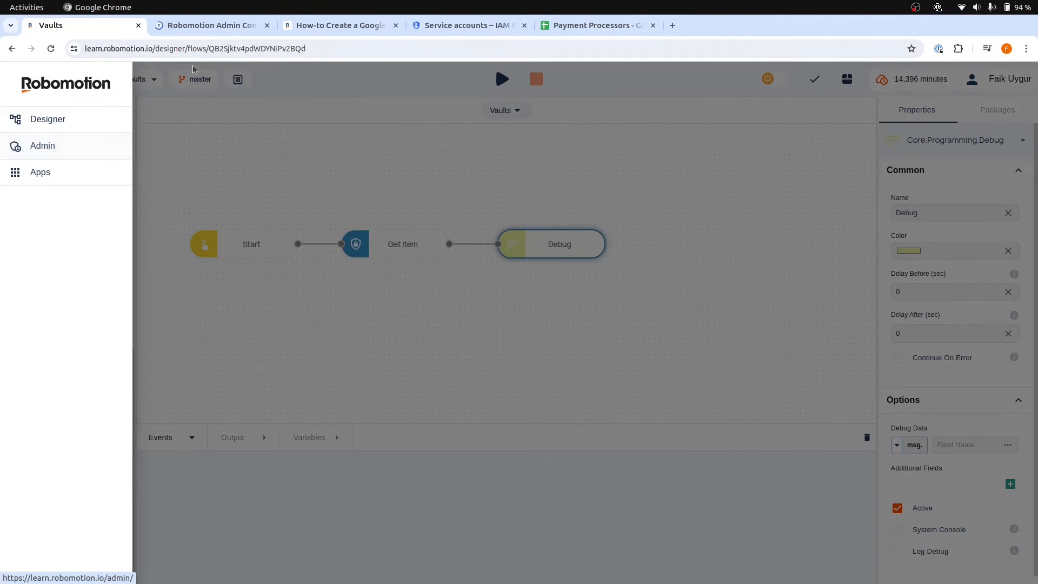
click(211, 25)
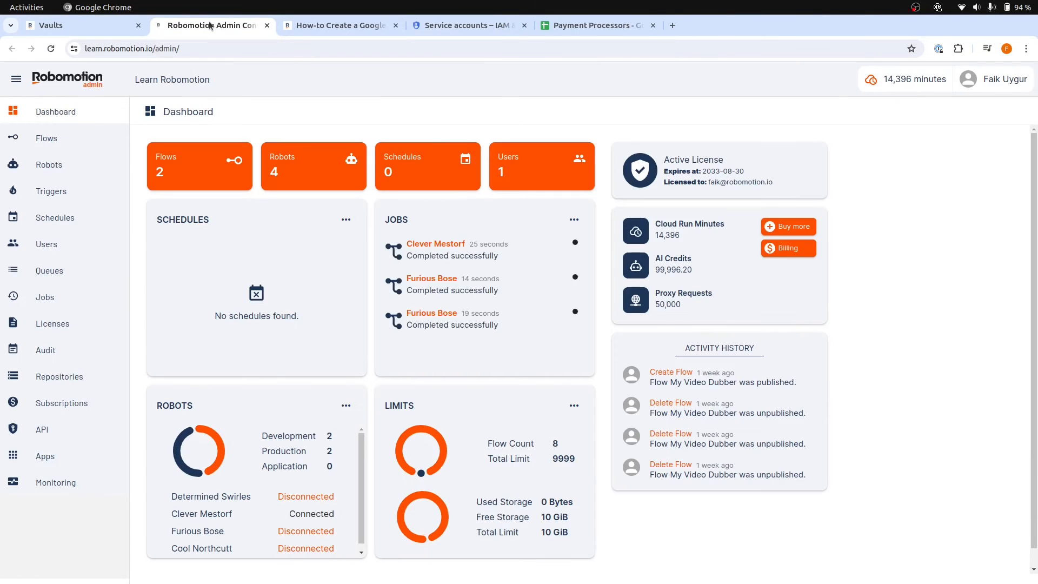
click(50, 171)
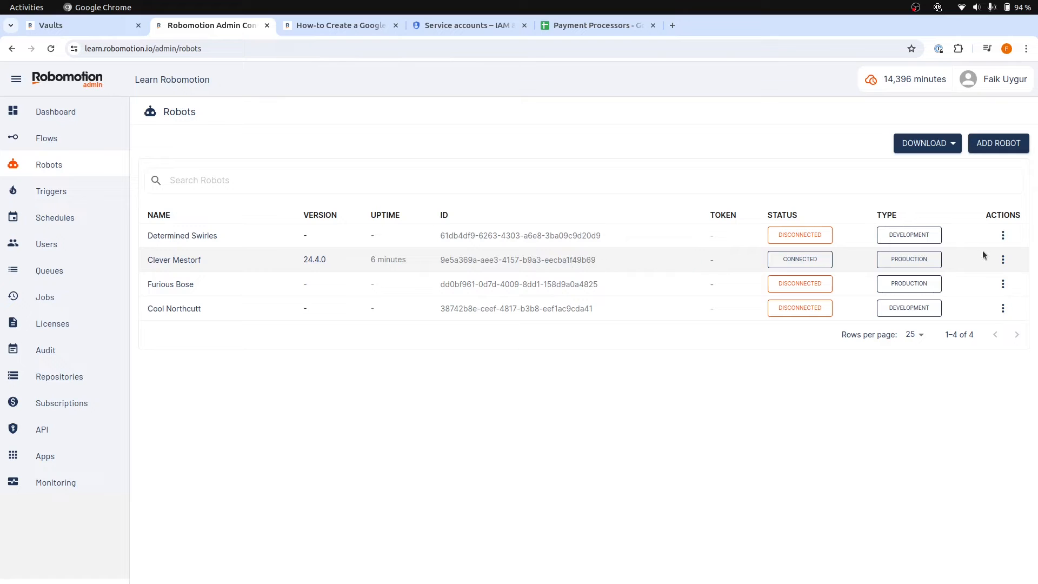
Start injecting a vault secret into the Clever Mestorf robot and authorize it with the account password
click(1003, 260)
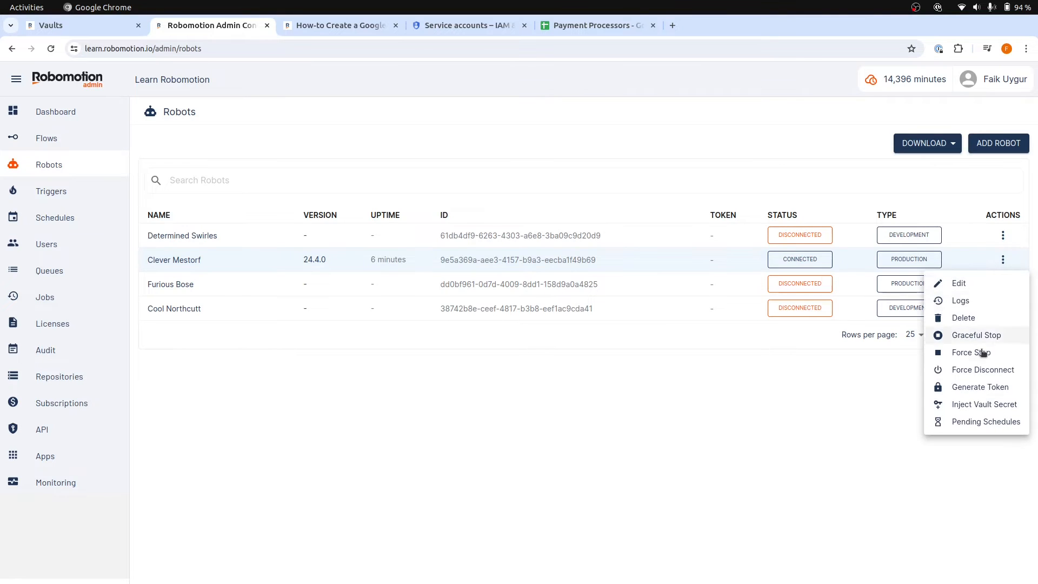
click(980, 409)
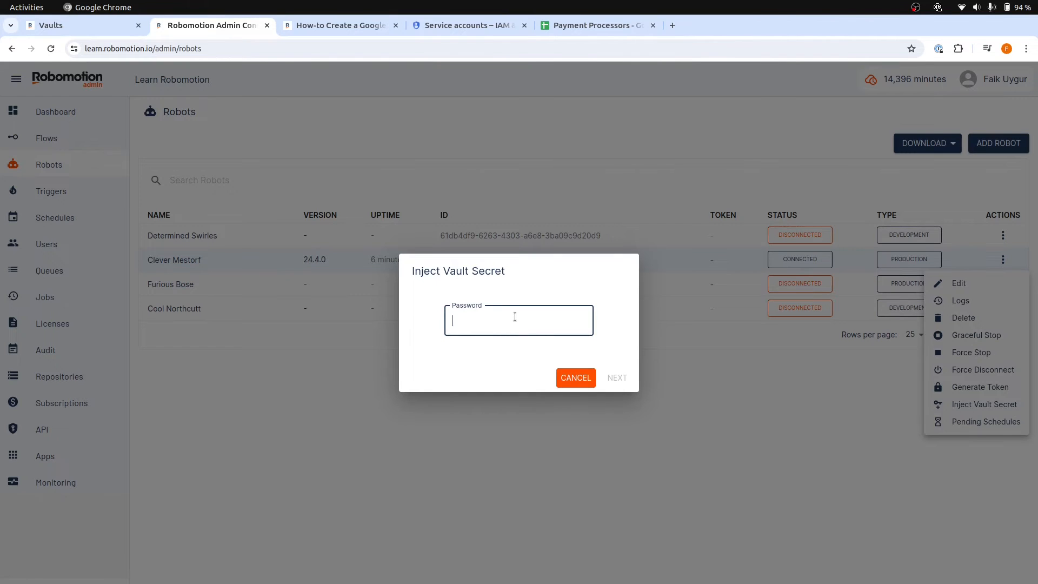
text(••••)
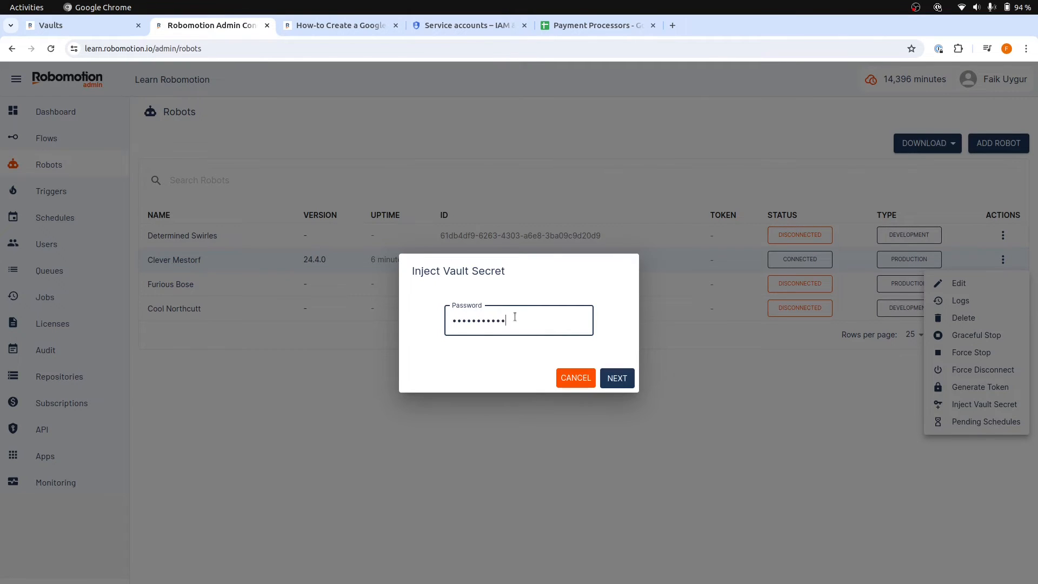
click(626, 375)
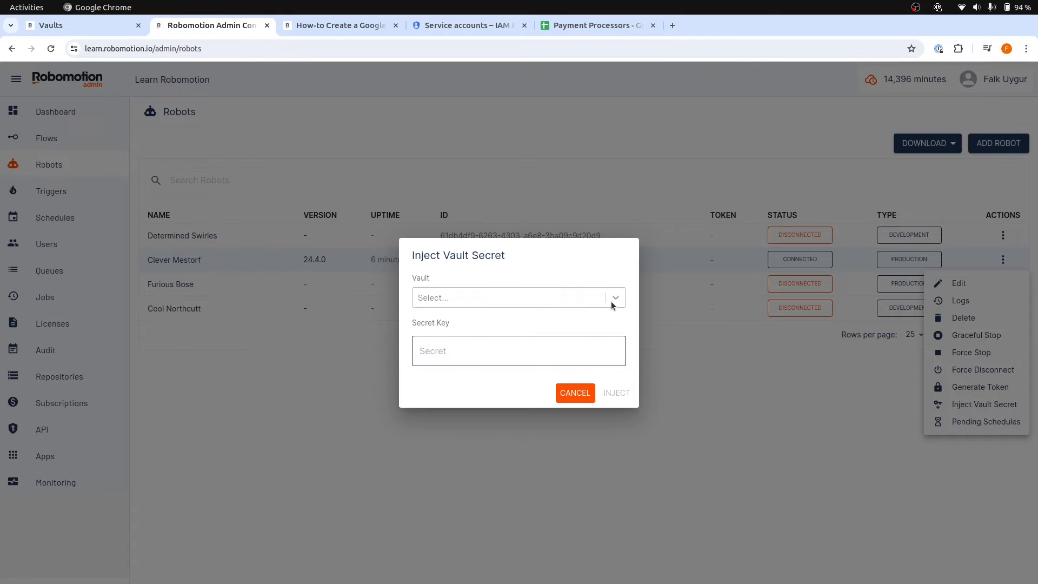
Choose the Example 1 vault, paste its secret key from the text editor document, and inject it into the robot
click(612, 302)
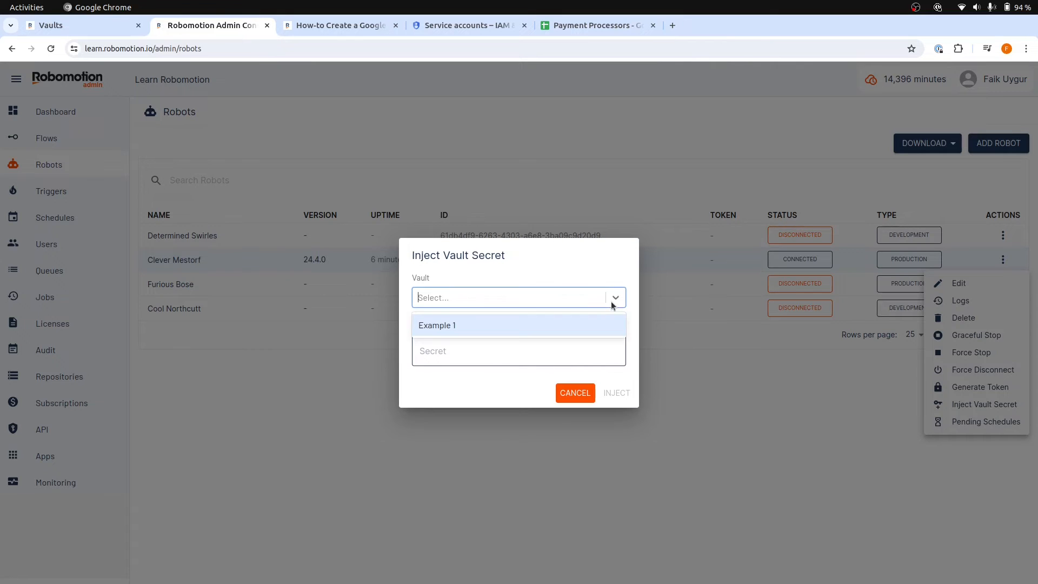
click(462, 326)
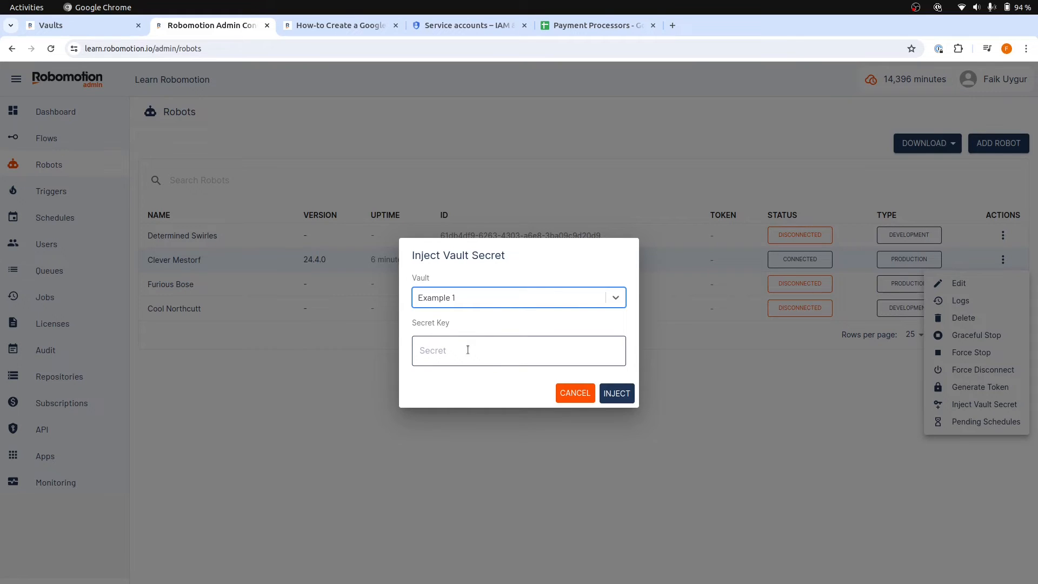
key(alt+Tab)
drag(796, 454, 517, 430)
key(ctrl+c)
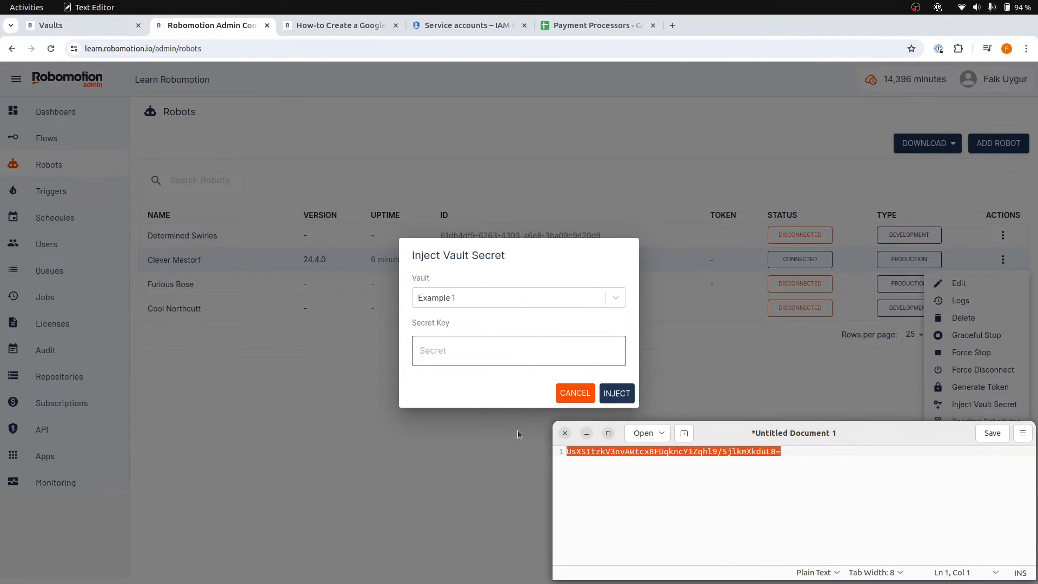
click(471, 354)
key(ctrl+v)
click(624, 396)
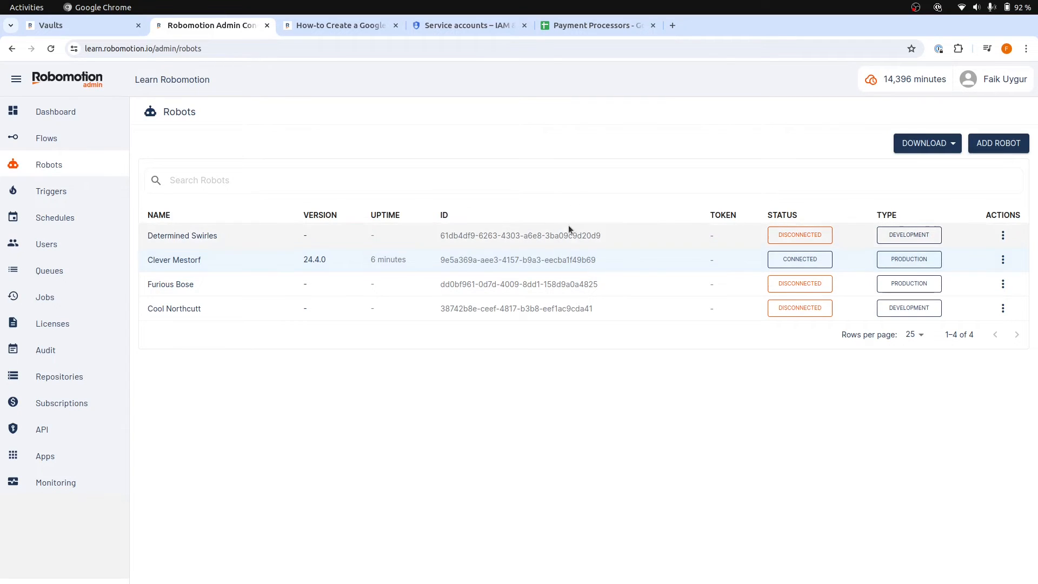
Return to the Vaults flow in the designer and run it again
click(96, 26)
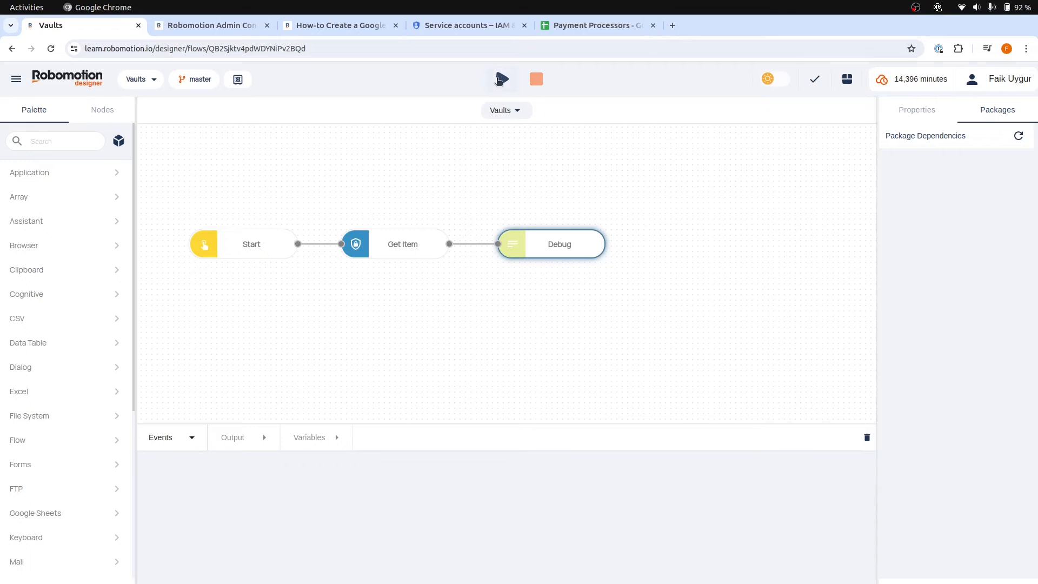
click(502, 79)
click(520, 107)
click(481, 328)
click(654, 370)
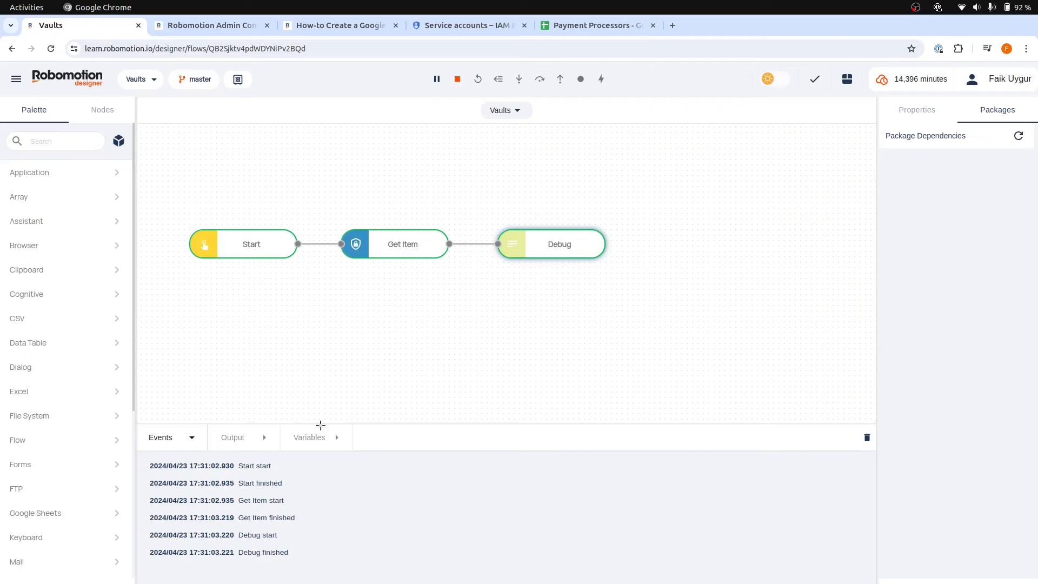
Examine the Debug node's output, expanding the credentials object and its meta object
click(236, 436)
click(343, 479)
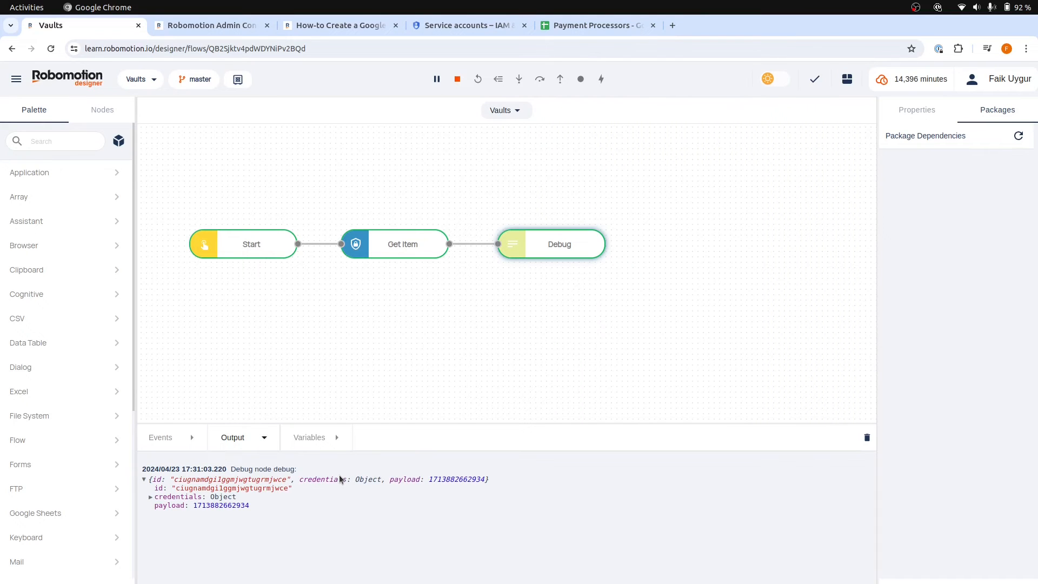
click(172, 500)
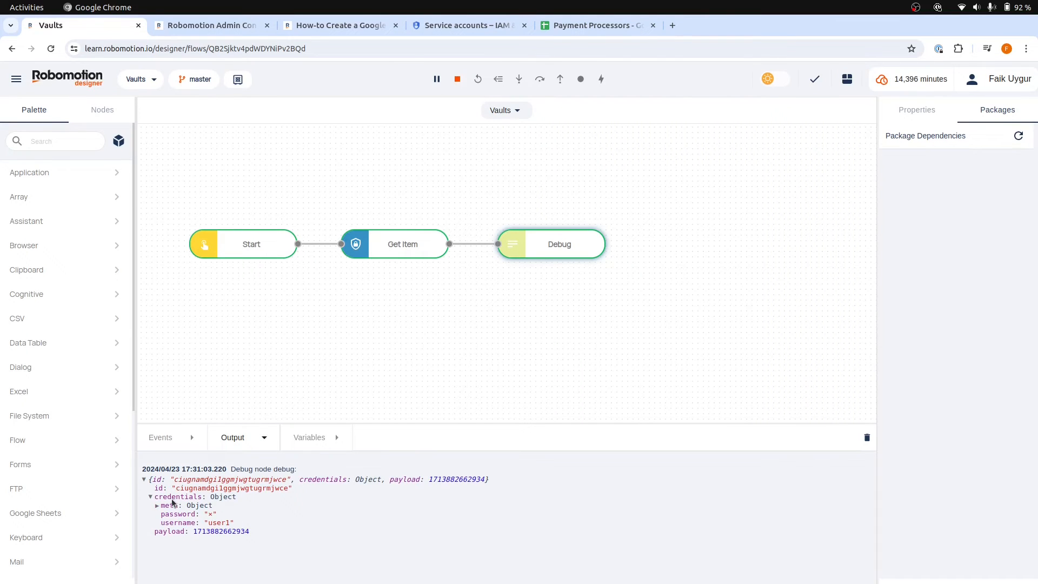
click(174, 507)
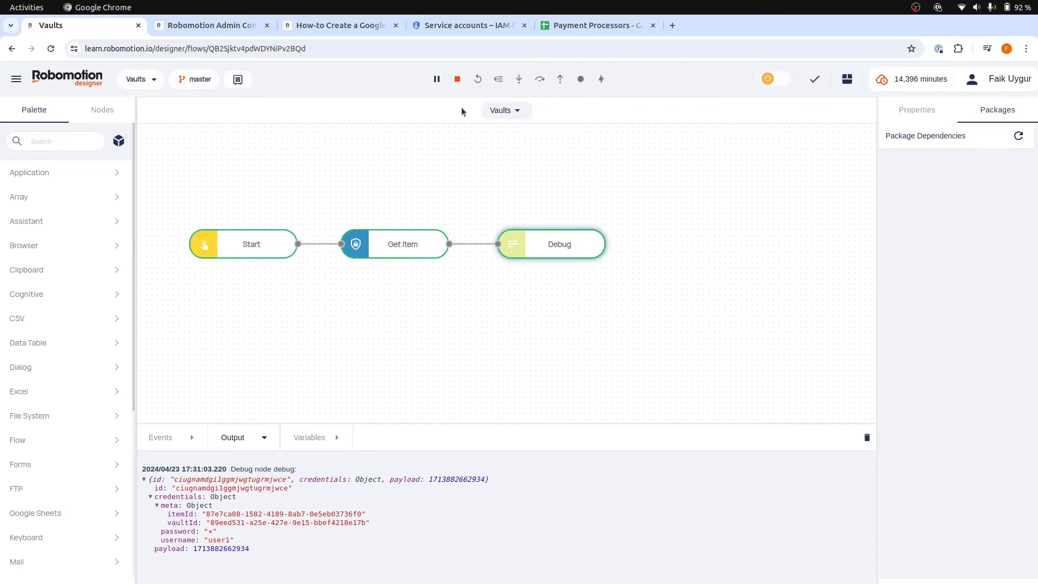
Stop the running flow and clear the debug output
click(457, 80)
click(867, 437)
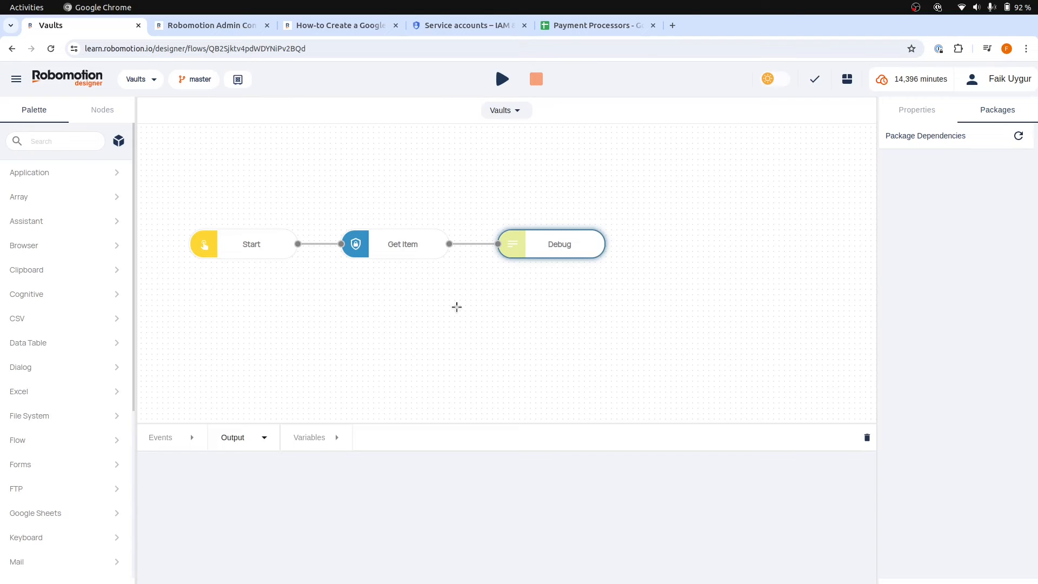
Replace the Get Item and Debug nodes with a Google Sheets Open Spreadsheet node connected to Start, and show its credentials options
drag(304, 157, 630, 309)
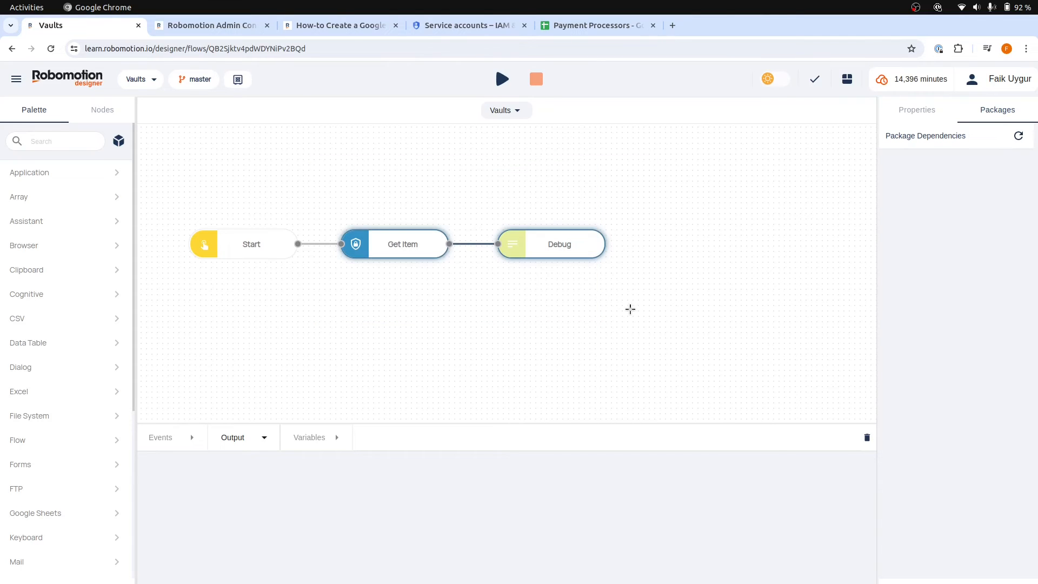
key(Delete)
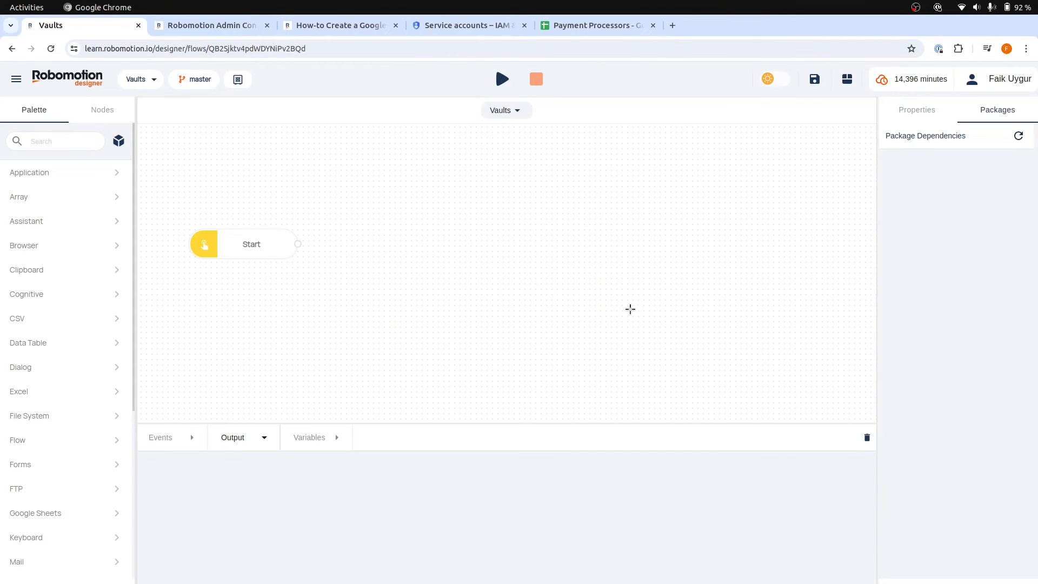
click(48, 514)
scroll(67, 476, down, 2)
drag(63, 484, 411, 240)
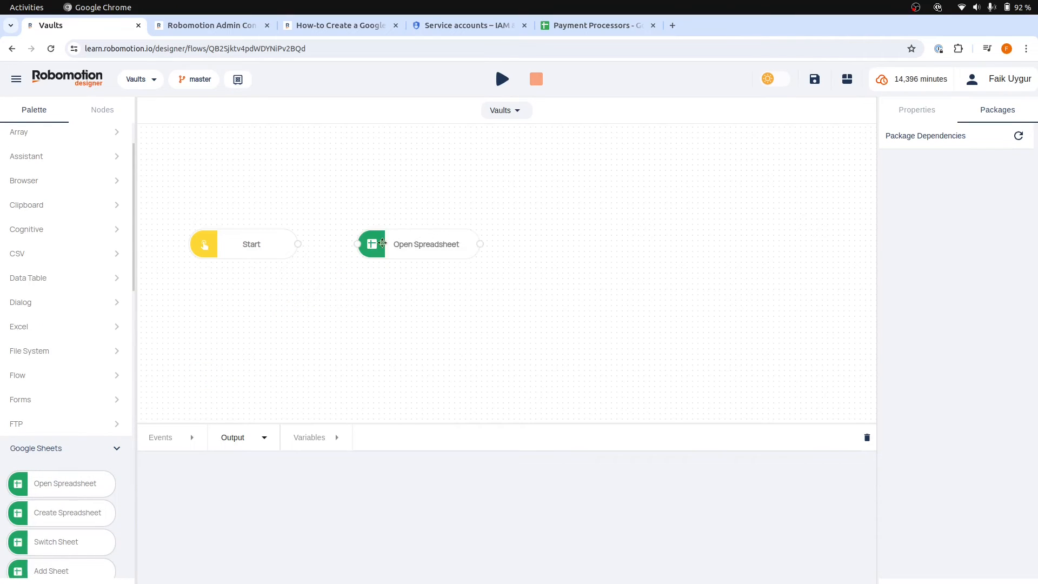
drag(298, 244, 358, 244)
click(429, 243)
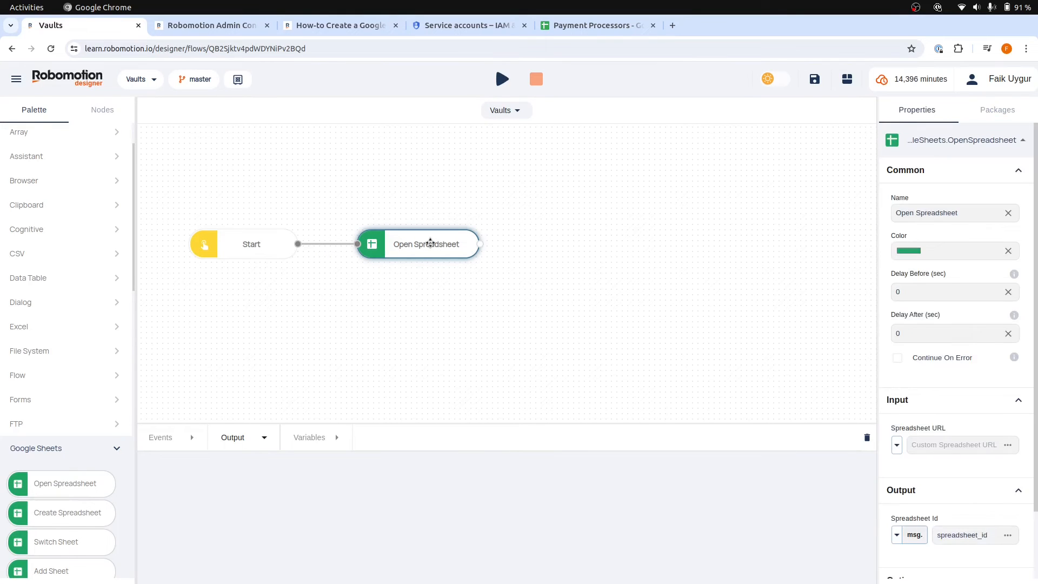
scroll(948, 360, down, 2)
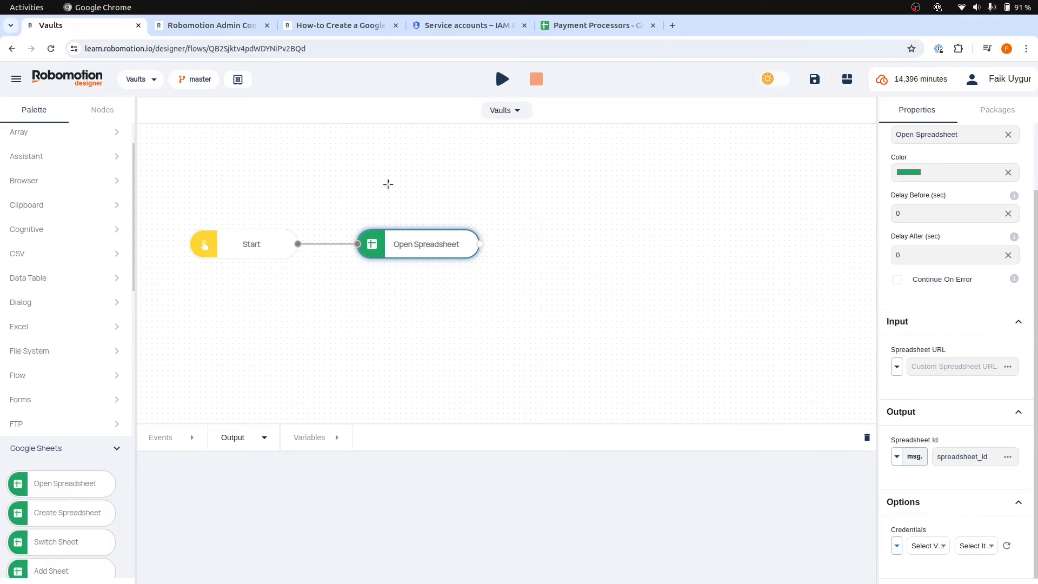
Close the Admin console tab and review the documentation guide on creating a Google service account and its key
middle_click(215, 27)
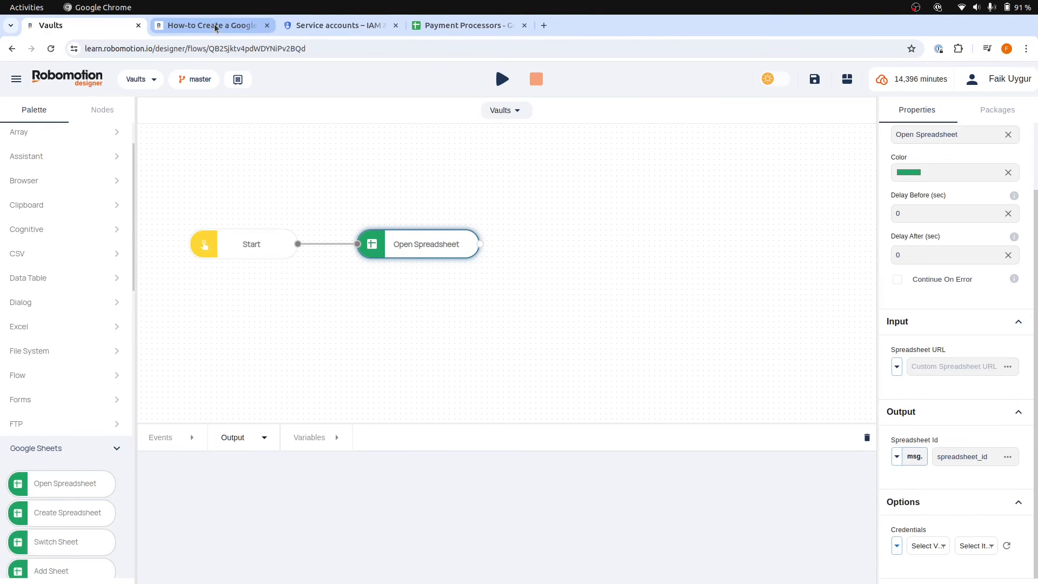
click(215, 27)
scroll(594, 286, up, 10)
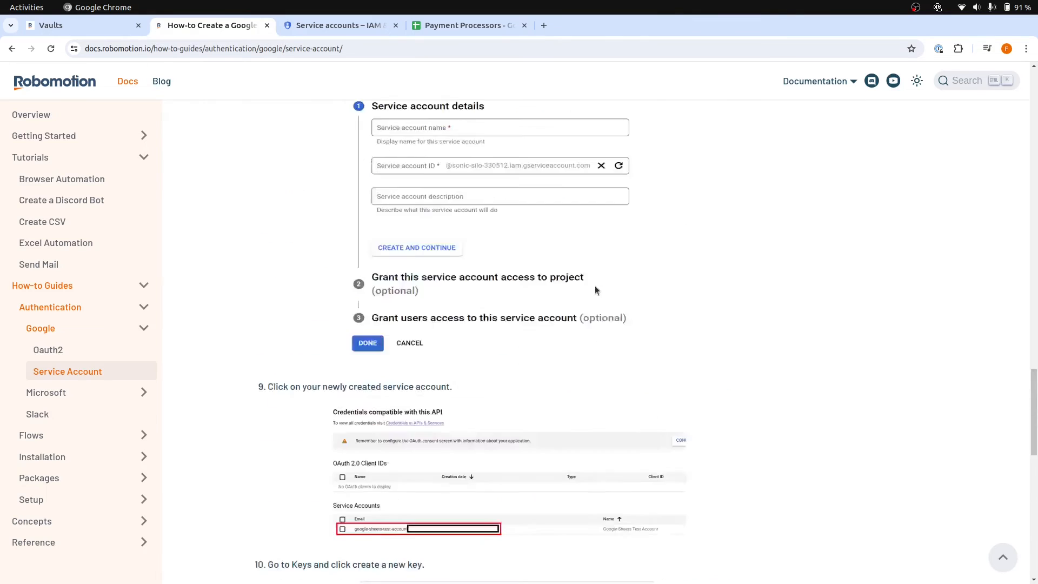
scroll(597, 297, up, 20)
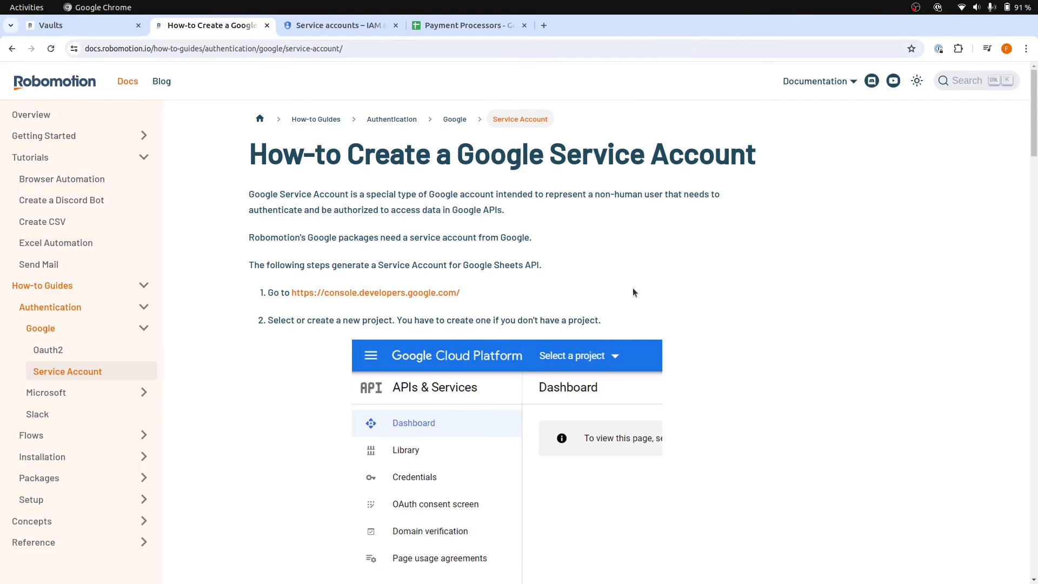
scroll(632, 292, down, 15)
scroll(631, 296, down, 15)
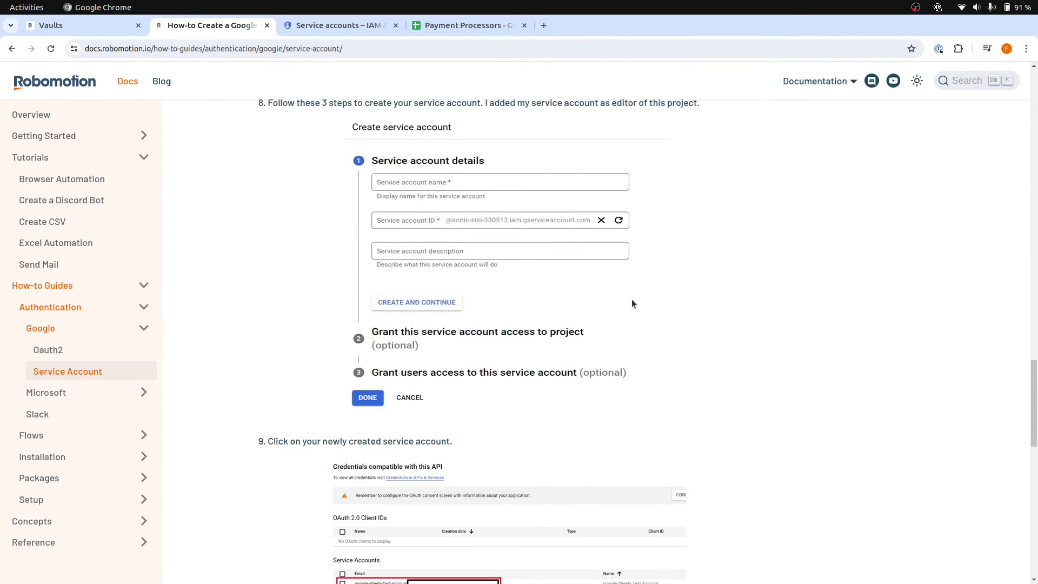
scroll(631, 301, down, 7)
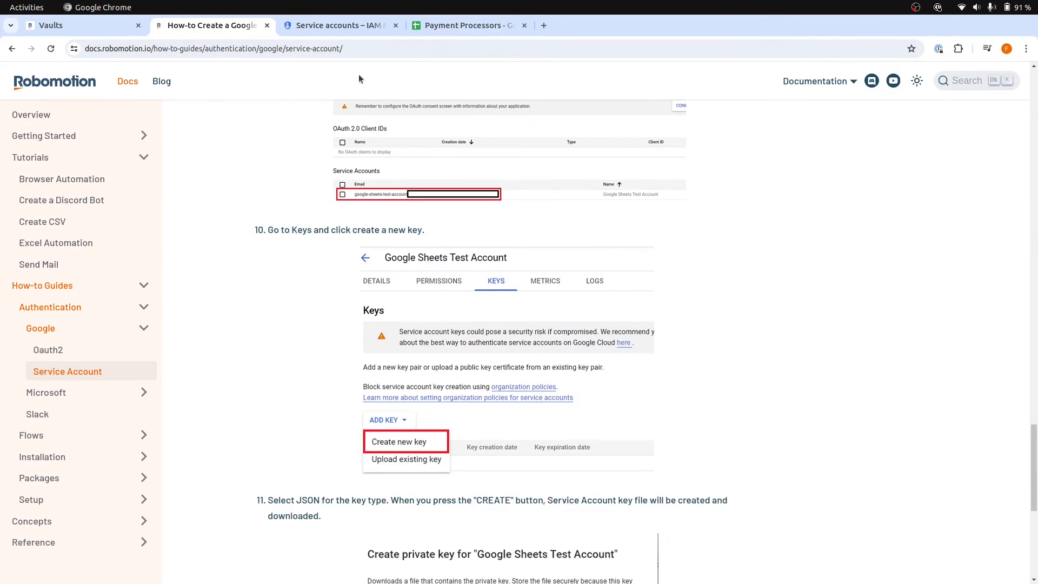
In the Google Cloud console, create and download a new JSON private key for the robomotion service account
click(331, 23)
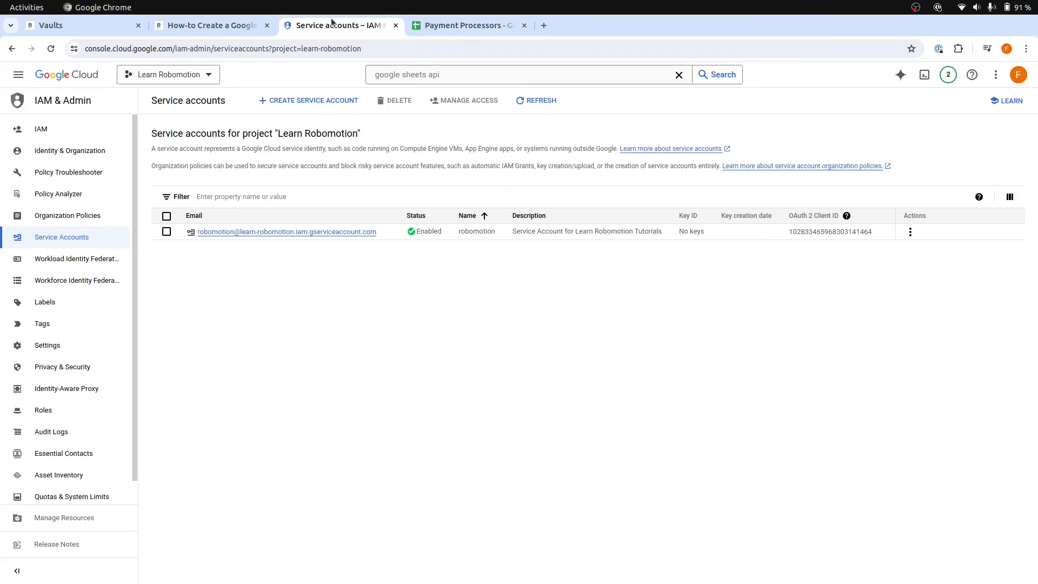
click(316, 232)
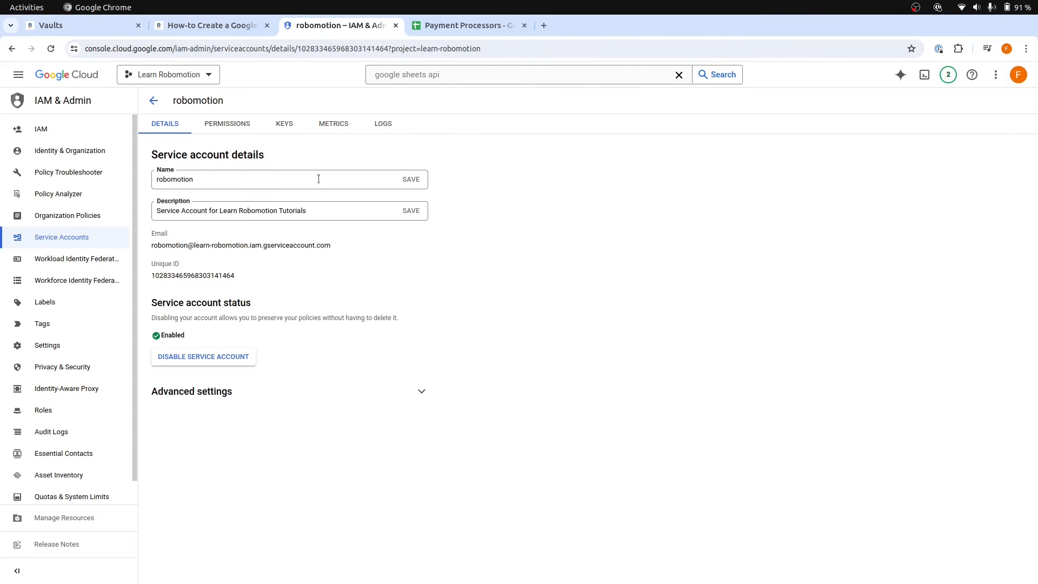
click(281, 129)
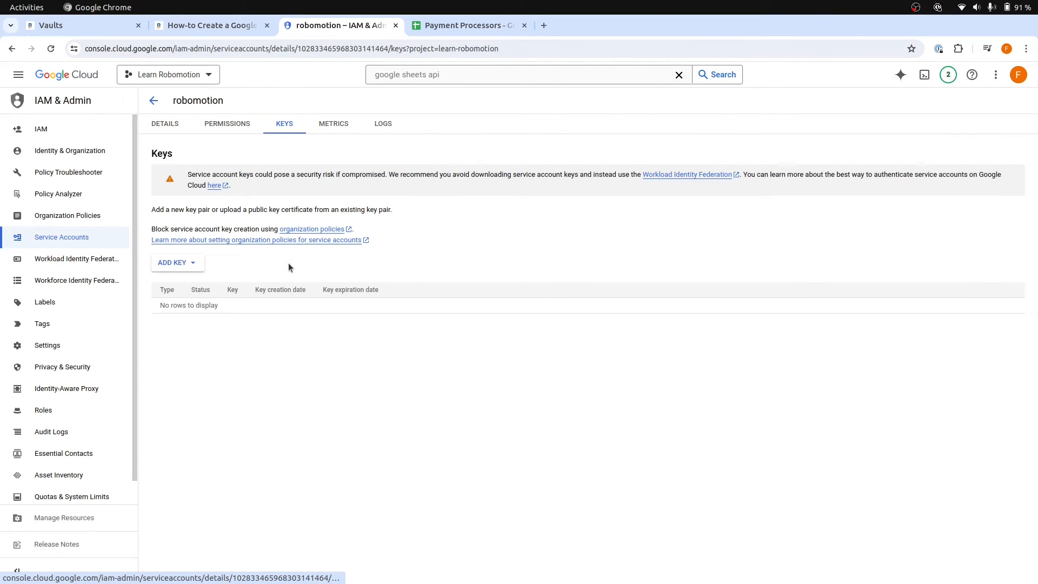
click(177, 265)
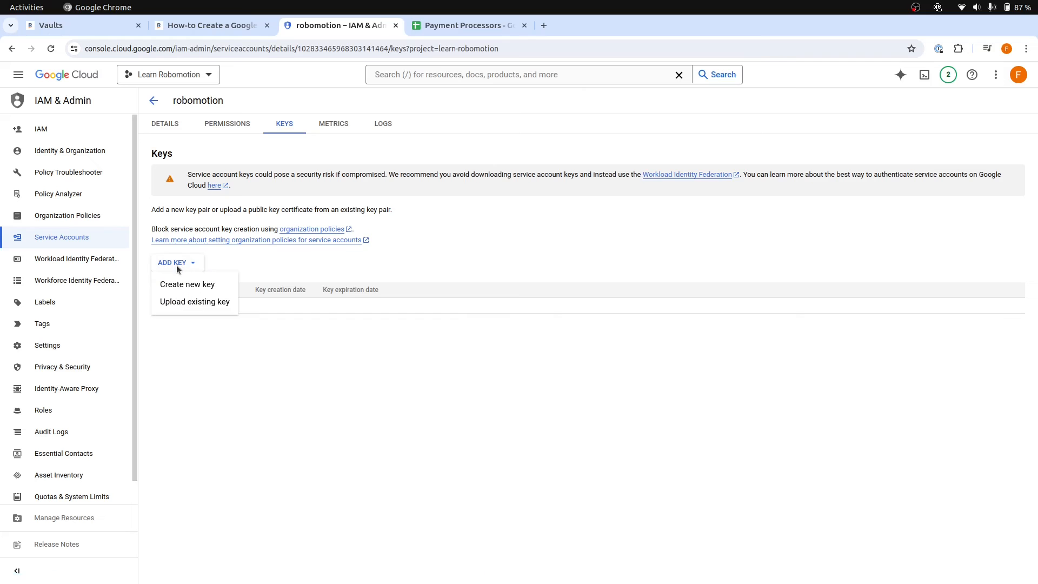
click(192, 285)
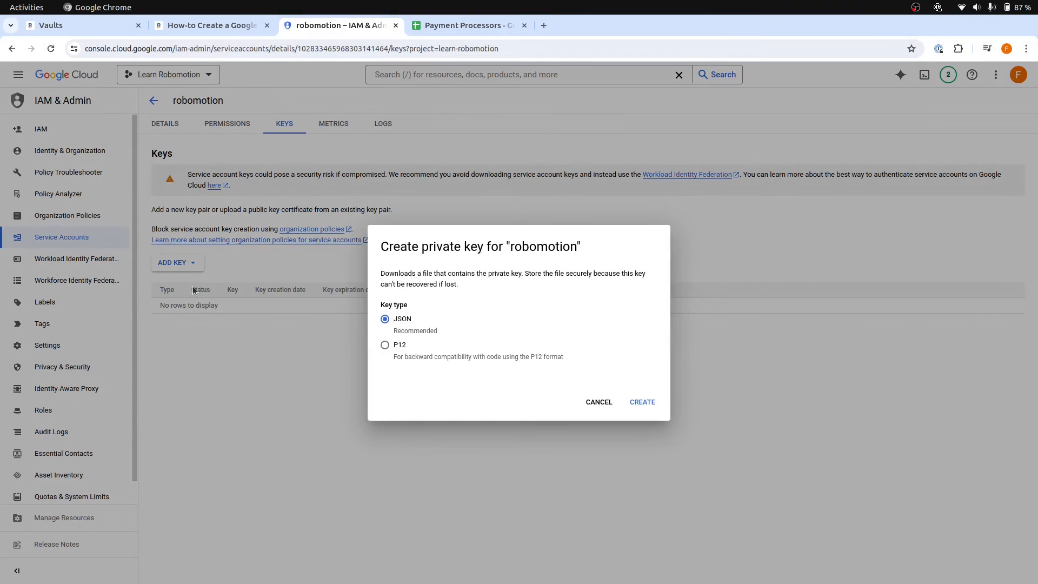
click(643, 403)
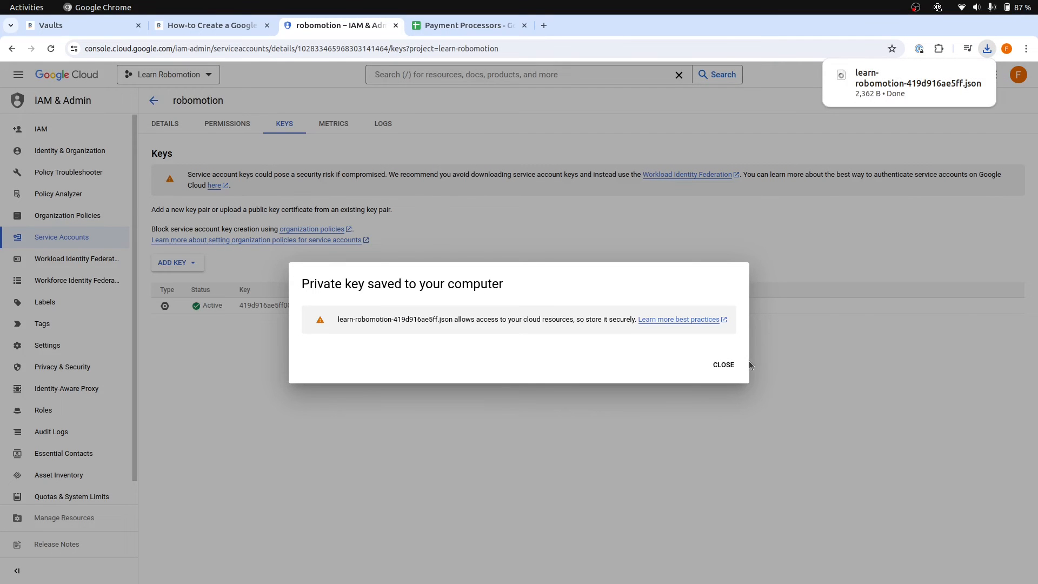
click(724, 365)
Open the downloaded service account key file in Visual Studio Code and copy its entire contents
click(986, 48)
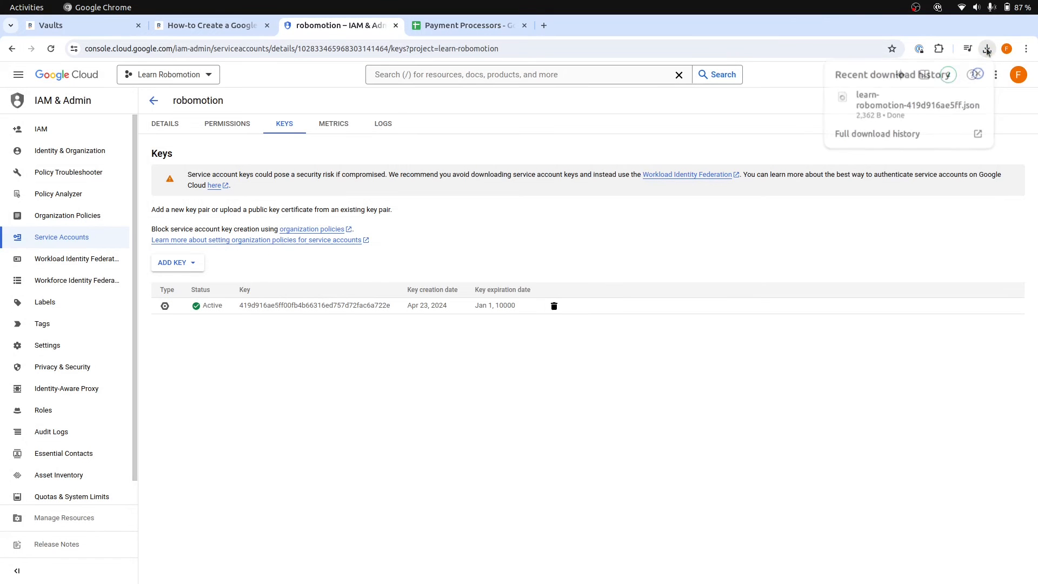
click(880, 104)
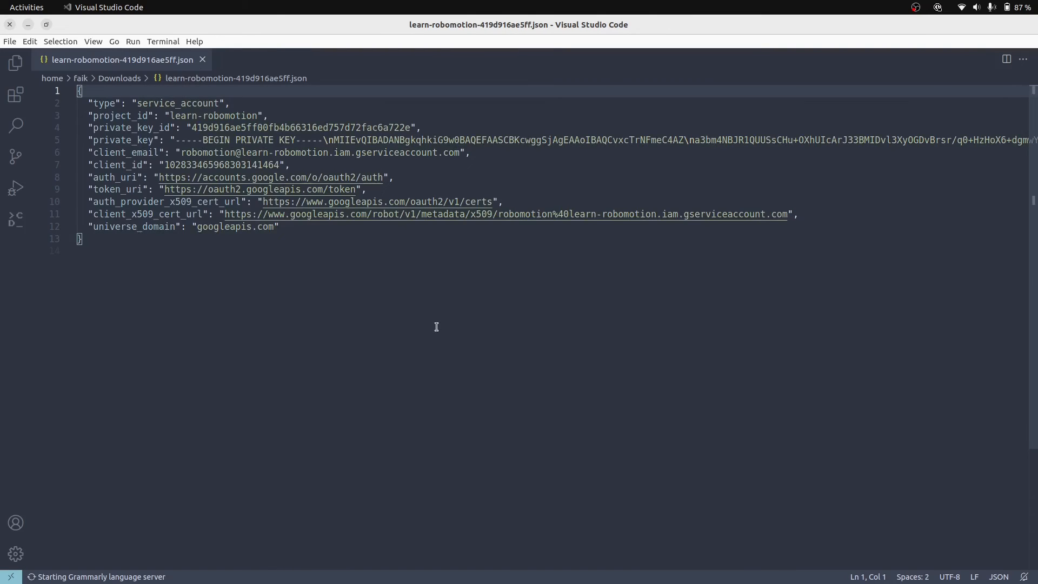
key(ctrl+a)
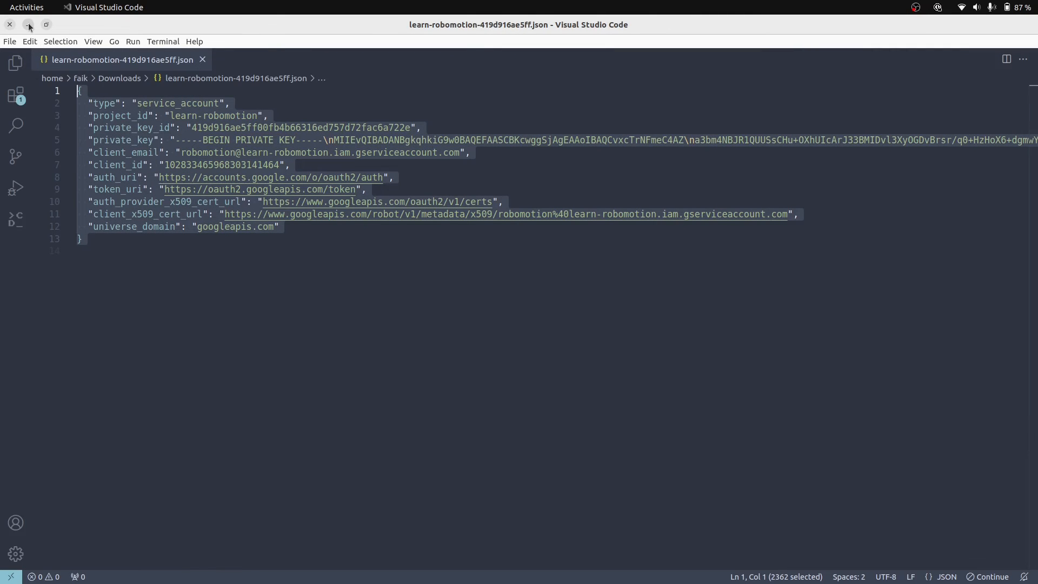
click(220, 305)
key(ctrl+a)
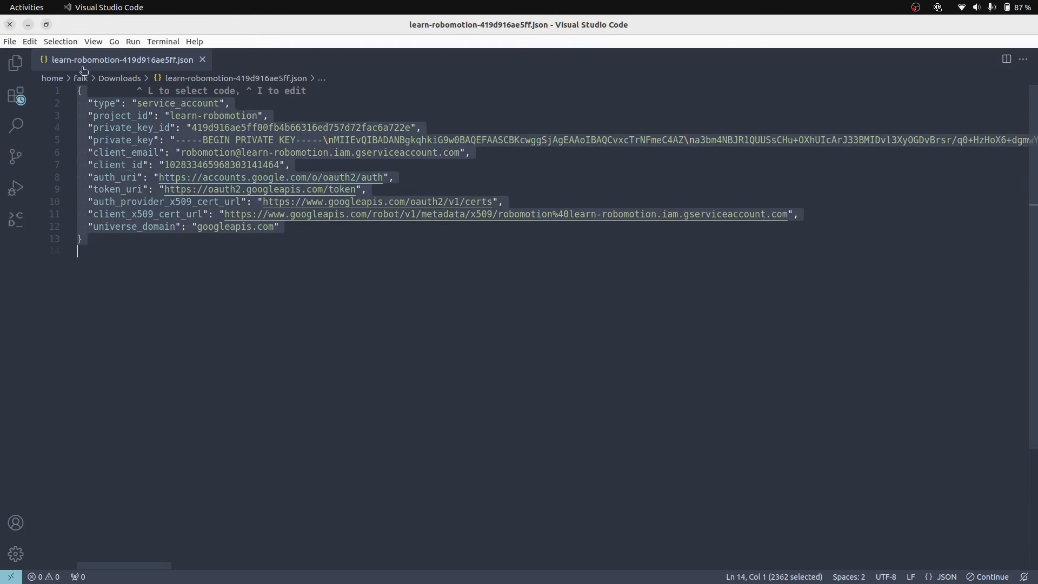
Return to the Robomotion flow designer in Chrome and open the Example 1 vault by entering the vault password
key(alt+Tab)
click(102, 22)
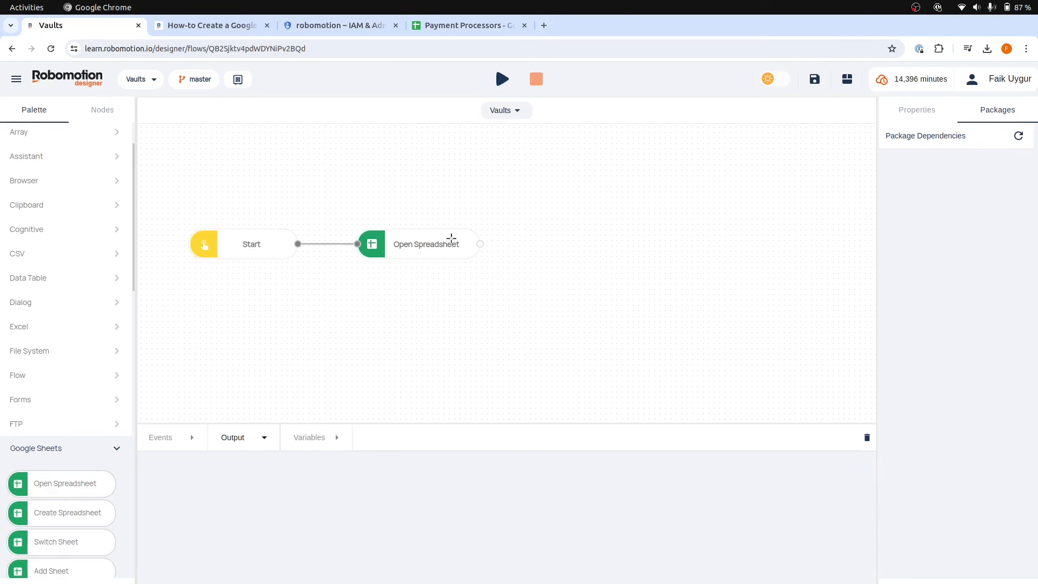
click(238, 79)
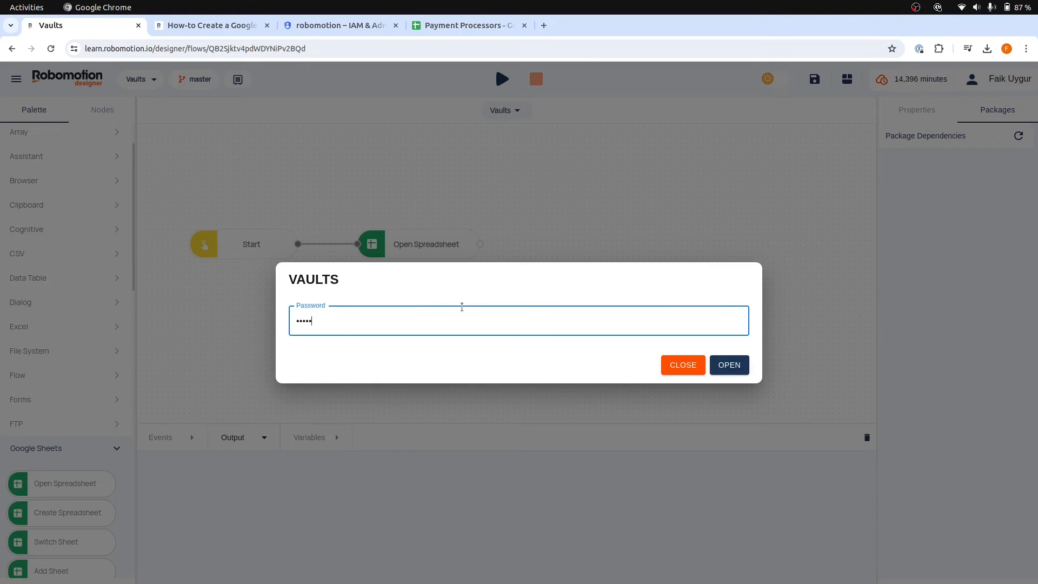
key(Return)
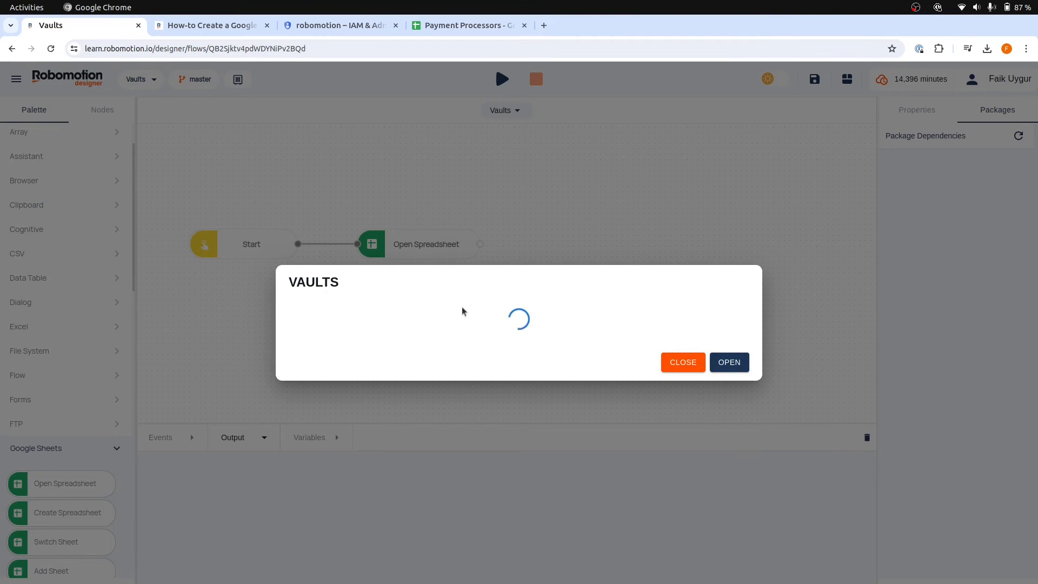
click(367, 298)
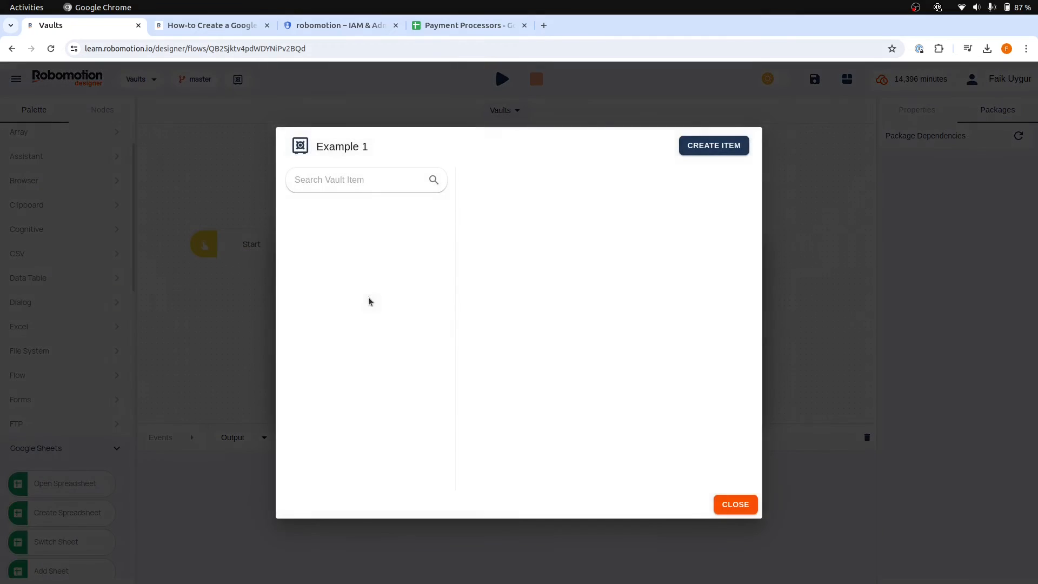
Create a Document item in the Example 1 vault and name it Google Spreadsheet SA
click(726, 147)
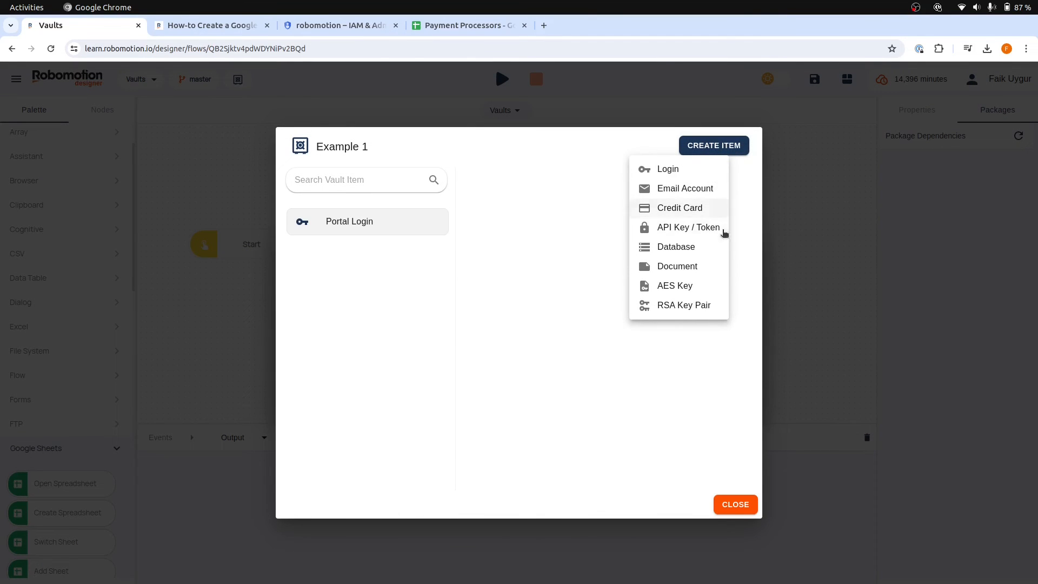
click(706, 268)
click(575, 204)
key(ctrl+a)
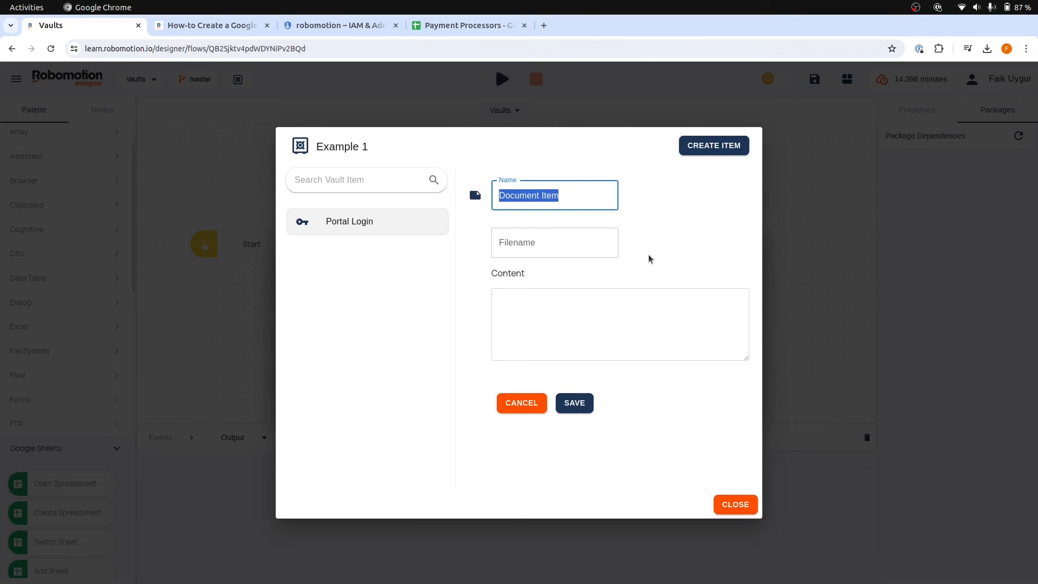
key(BackSpace)
text(Google Spreadsheet SA)
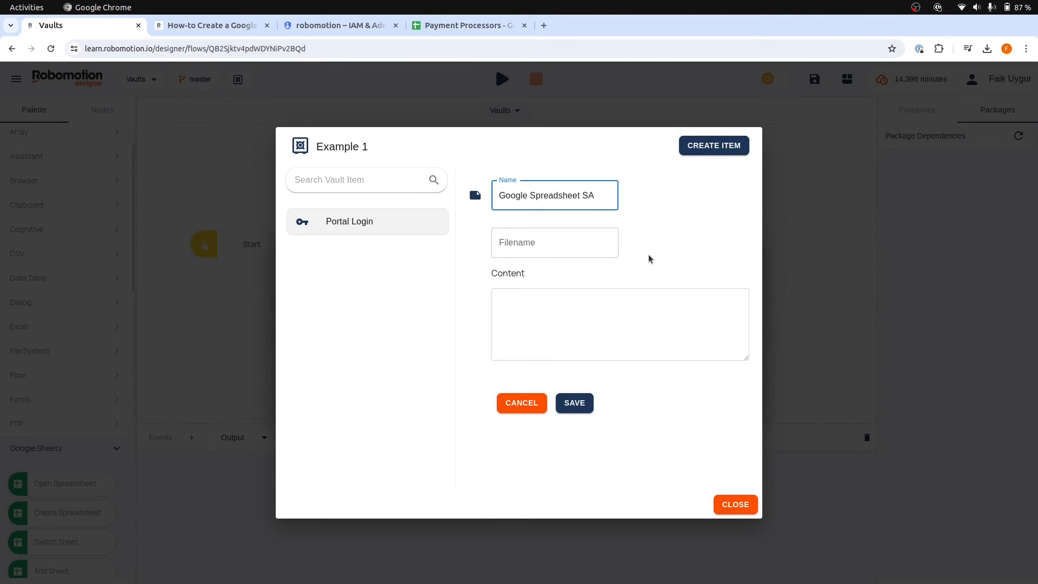
Set the document's filename to sa.json, paste the service account key JSON as its content, and save the item before closing the vaults
click(541, 247)
text(sa.json)
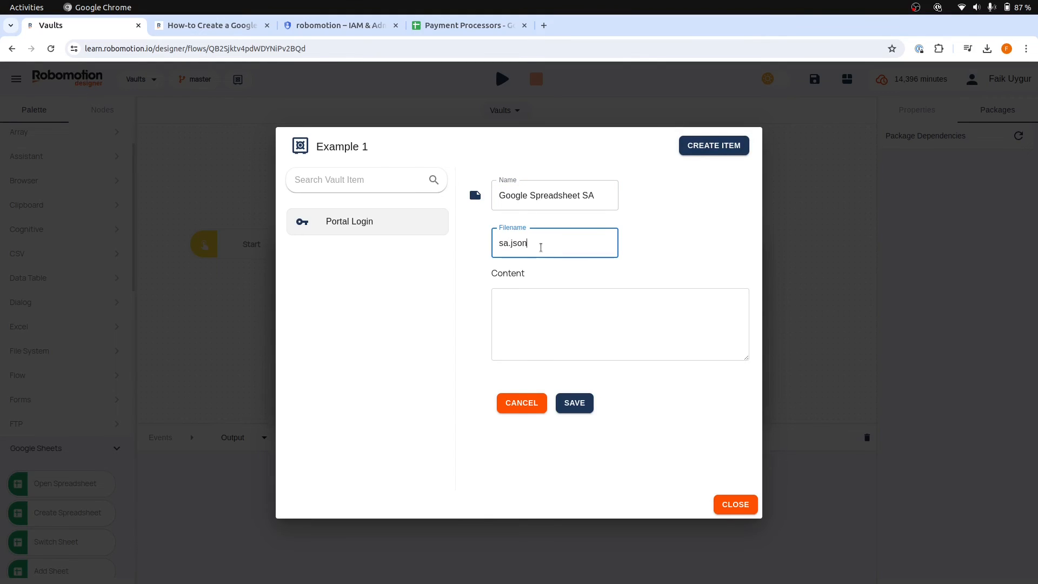
click(549, 338)
key(ctrl+v)
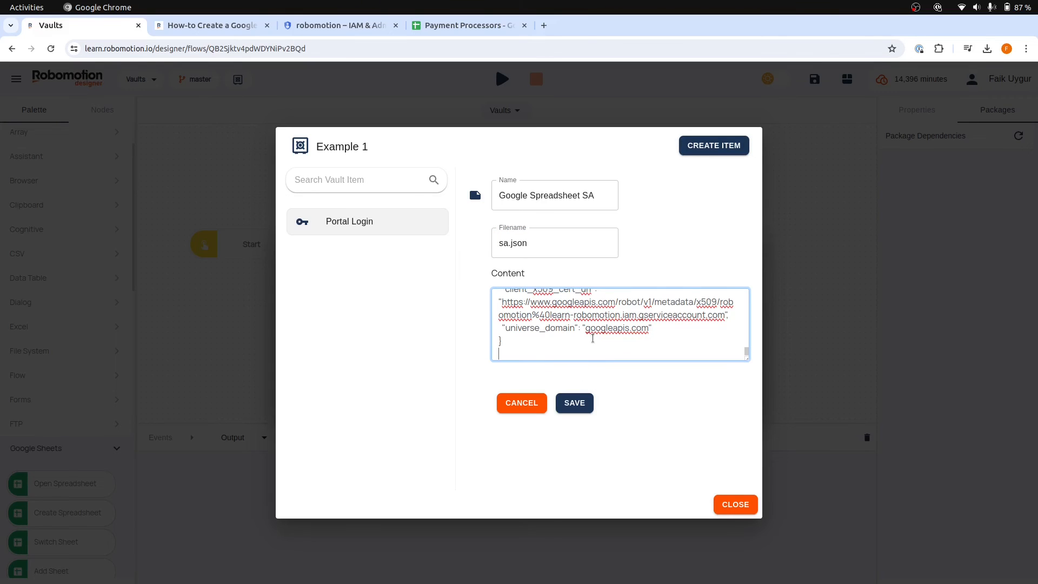
click(574, 403)
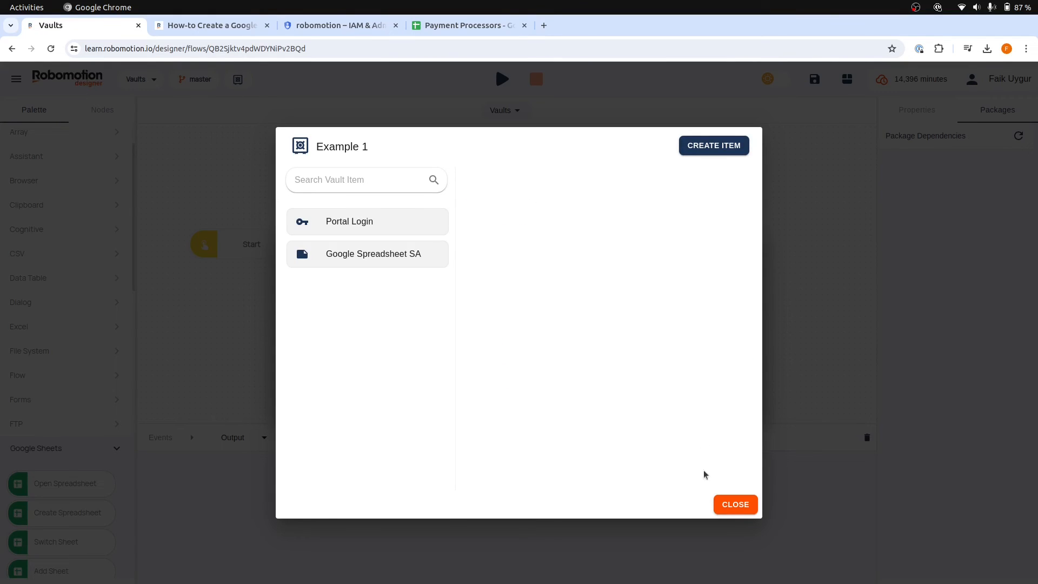
click(736, 506)
click(689, 398)
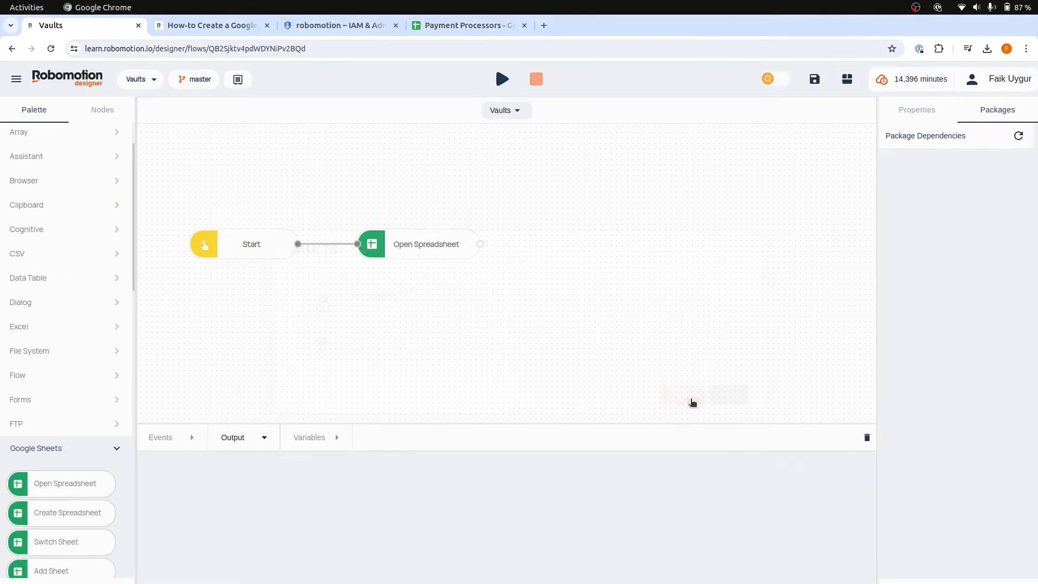
Set the Open Spreadsheet node's credentials to the Example 1 vault and the Google Spreadsheet SA item
click(428, 249)
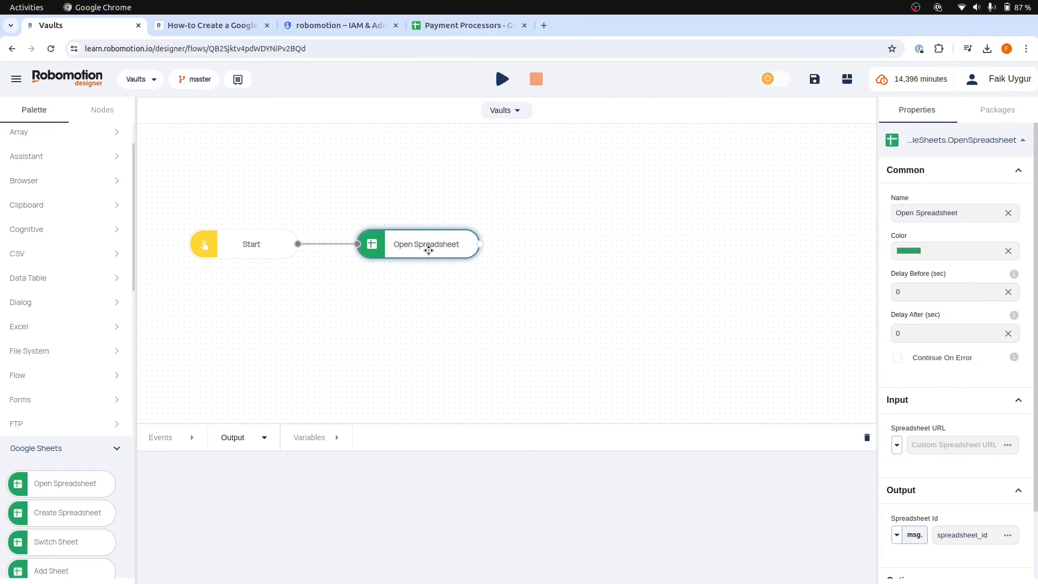
scroll(919, 433, down, 2)
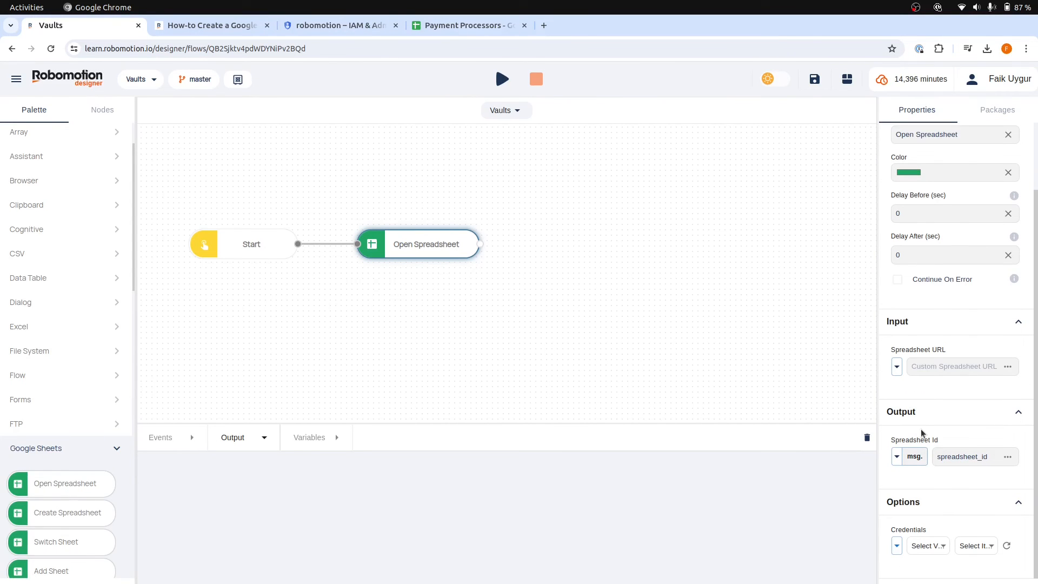
click(921, 546)
click(920, 564)
click(978, 546)
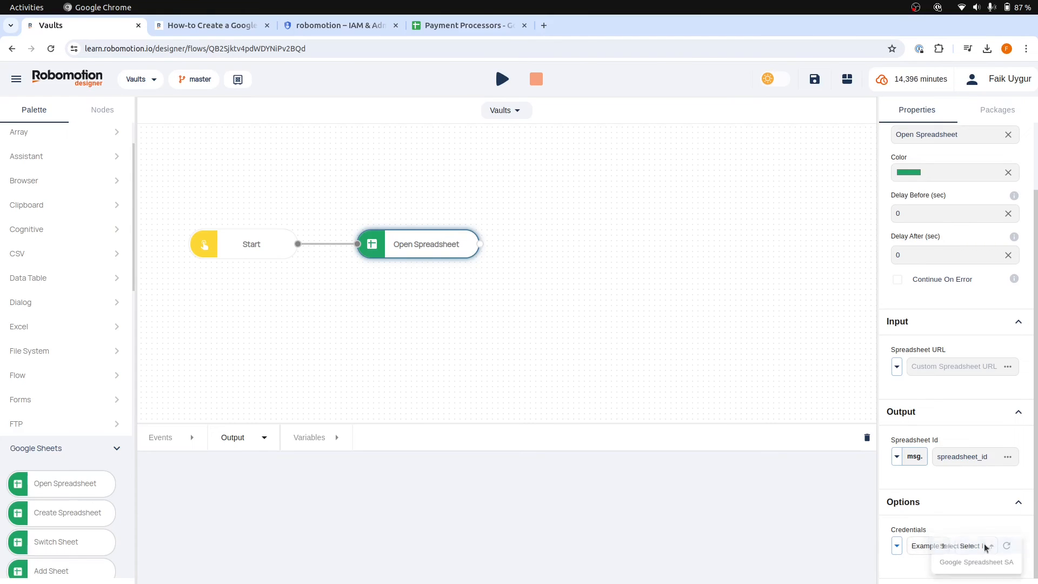
click(983, 563)
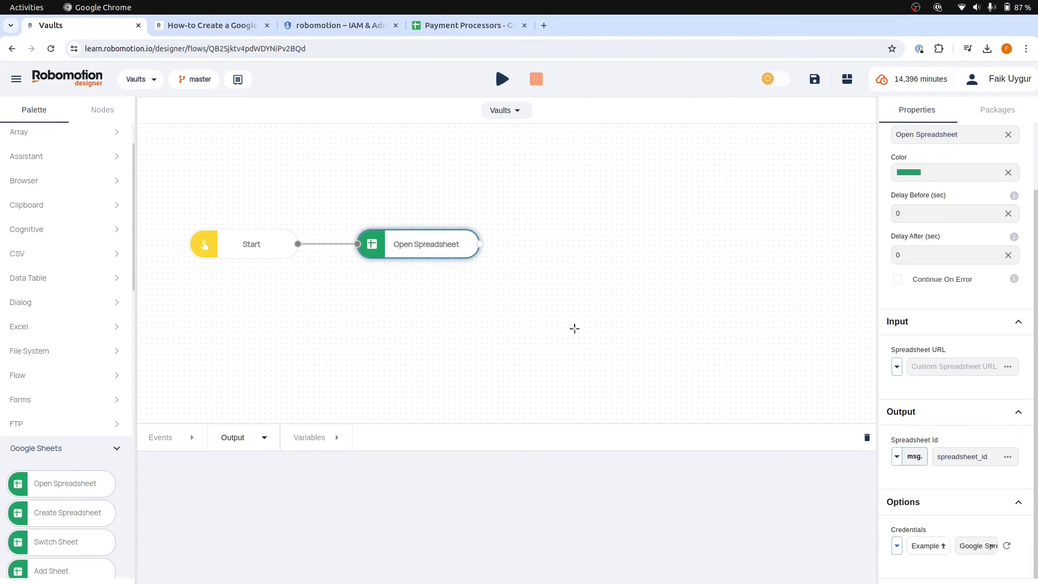
click(658, 389)
Copy the Payment Processors spreadsheet's web address and paste it as the Open Spreadsheet node's Spreadsheet URL
click(381, 238)
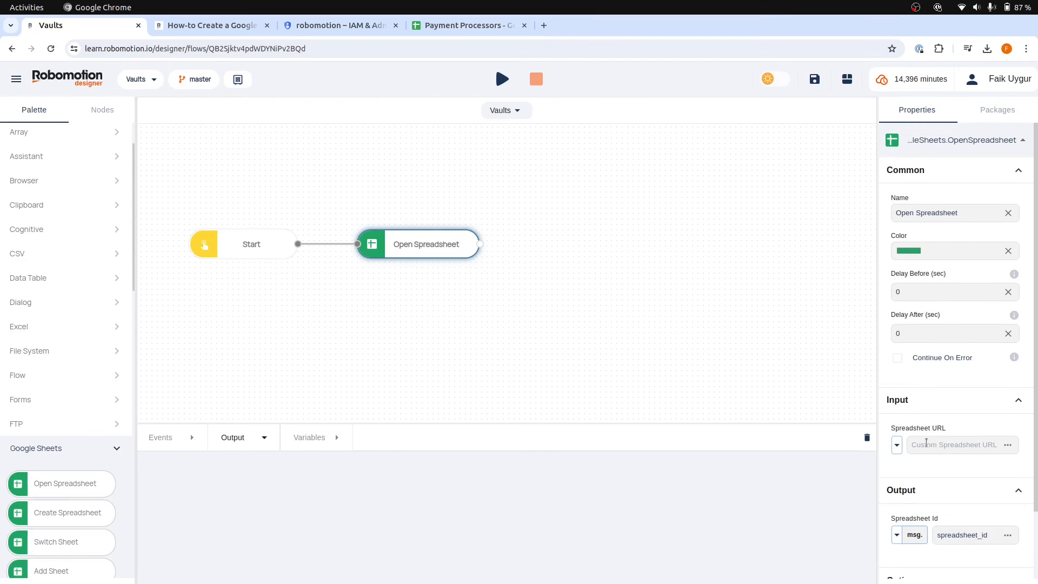
click(454, 24)
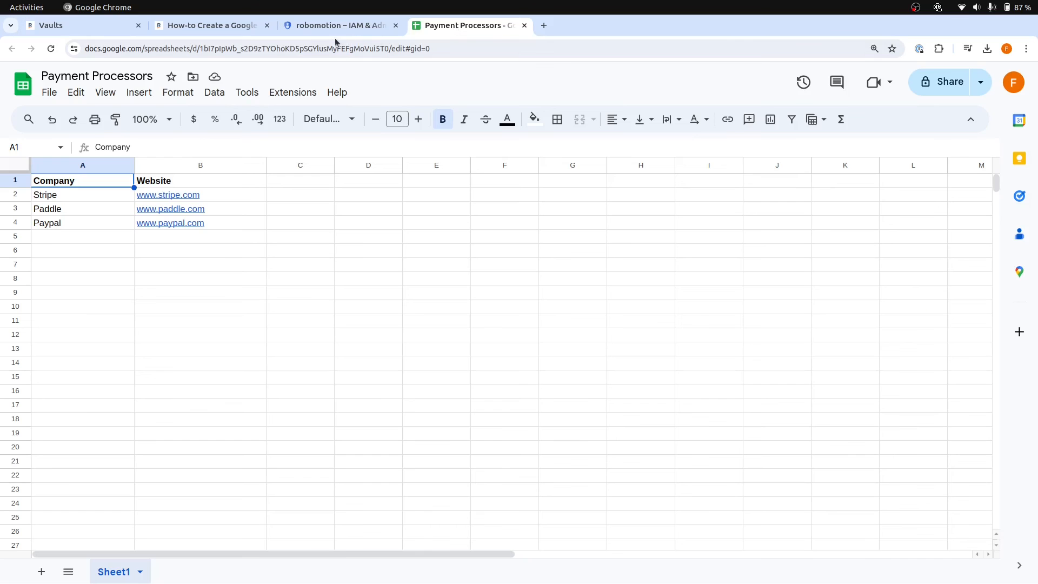
click(334, 48)
key(ctrl+c)
click(81, 25)
click(934, 448)
key(ctrl+v)
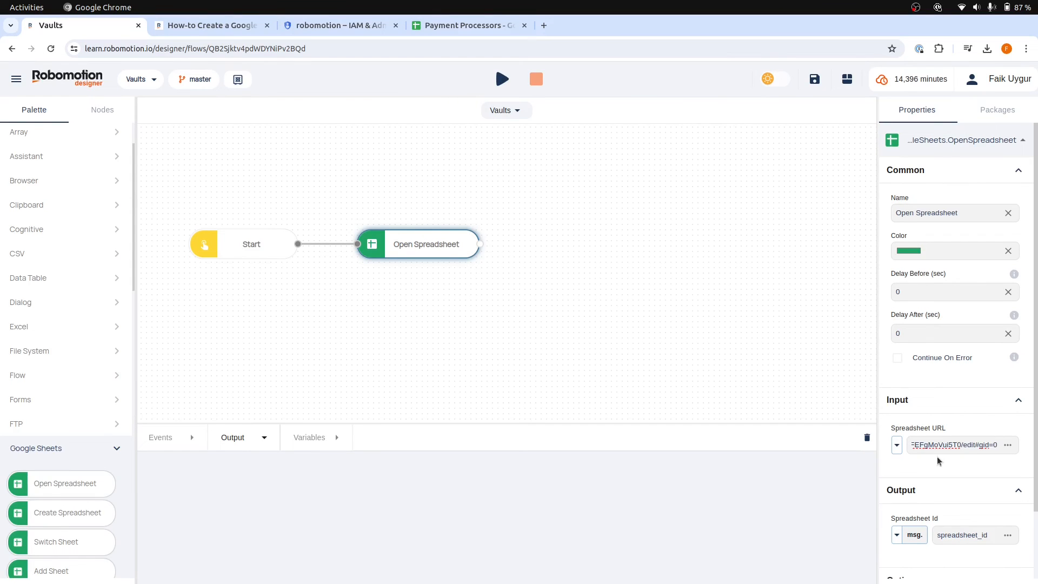
click(577, 233)
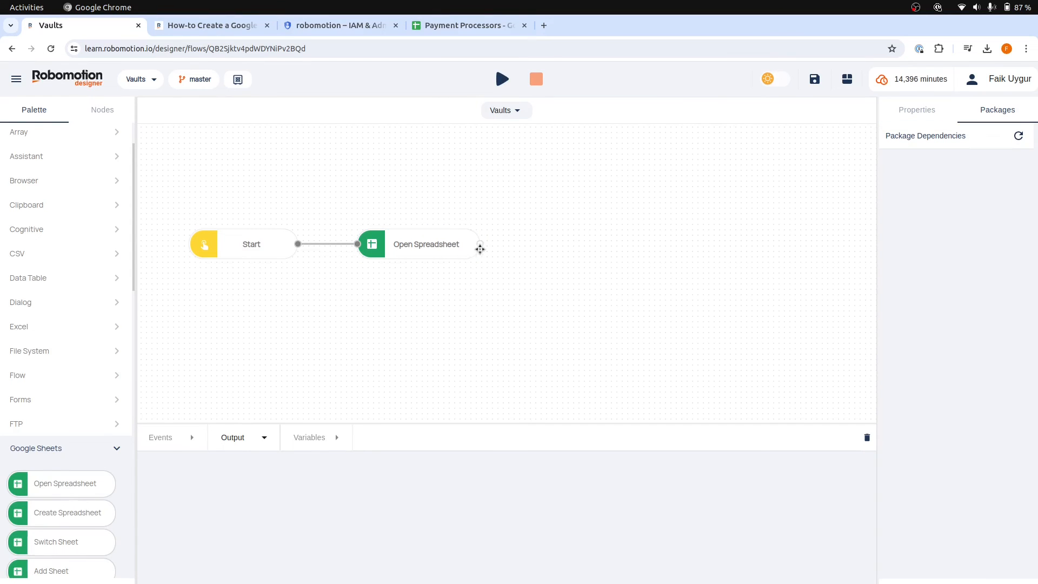
Add a Google Sheets Get Range node below Open Spreadsheet and connect Open Spreadsheet's output to it
scroll(47, 468, down, 4)
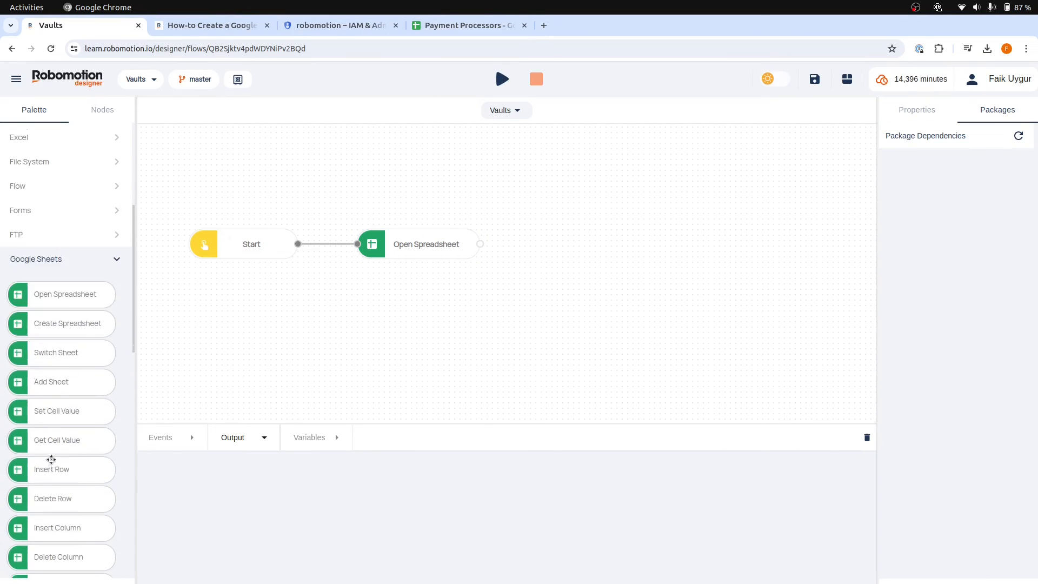
scroll(65, 435, down, 4)
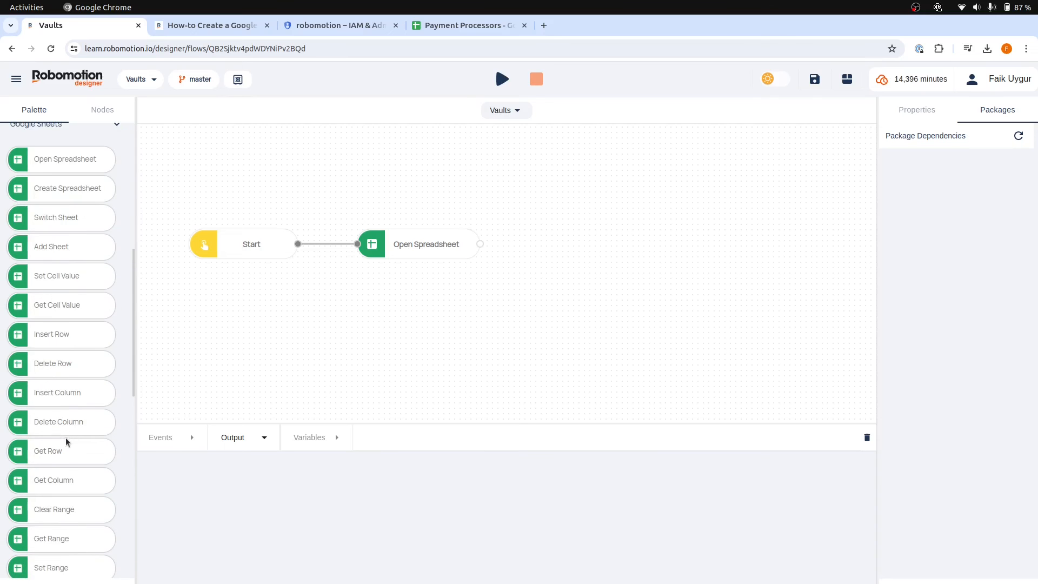
drag(62, 468, 407, 282)
drag(481, 244, 358, 287)
click(417, 286)
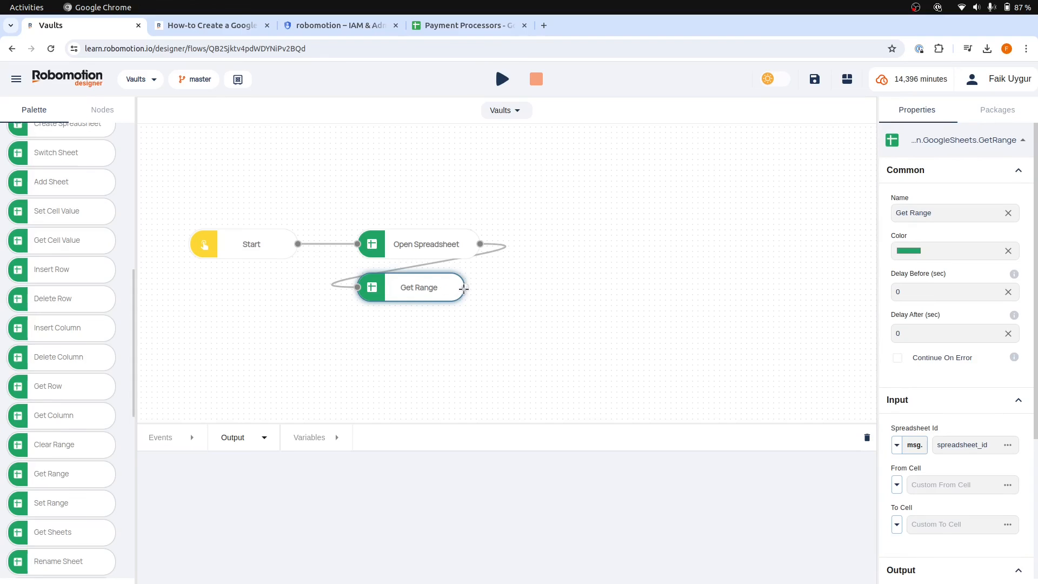
Add a Debug node connected to the Get Range node's output
drag(469, 287, 556, 287)
text(deb)
key(Return)
Enable the Headers and Jsonify options on the Get Range node
click(414, 285)
scroll(920, 524, down, 4)
click(899, 530)
click(897, 548)
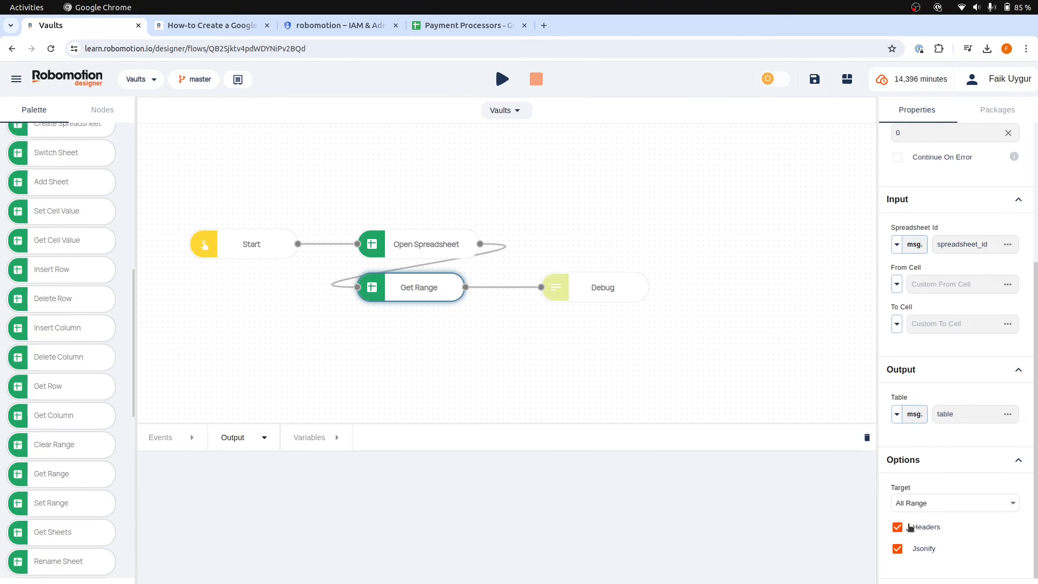
Review the header row cells in the Payment Processors spreadsheet
click(444, 26)
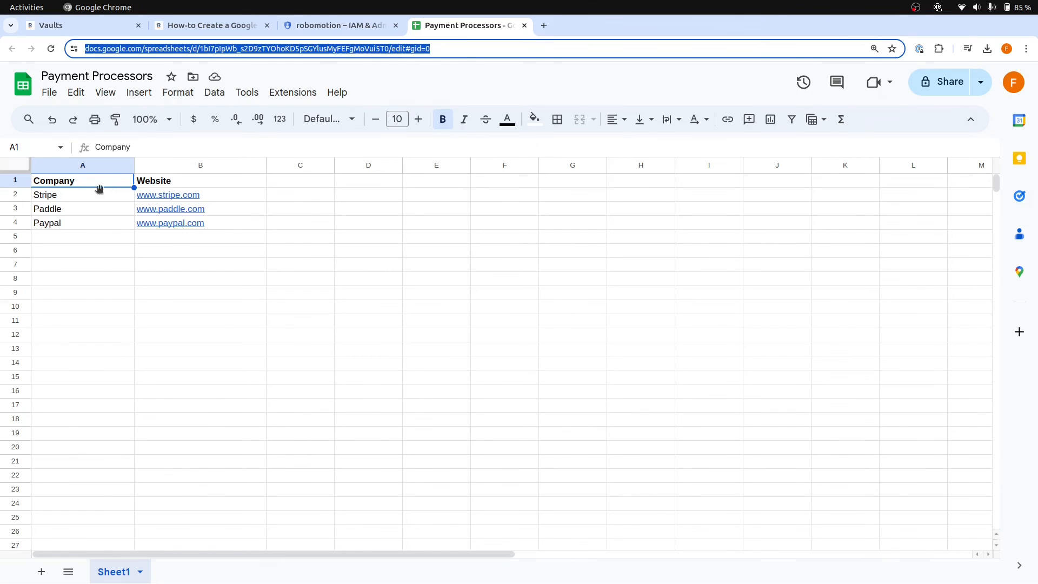
click(154, 184)
click(91, 183)
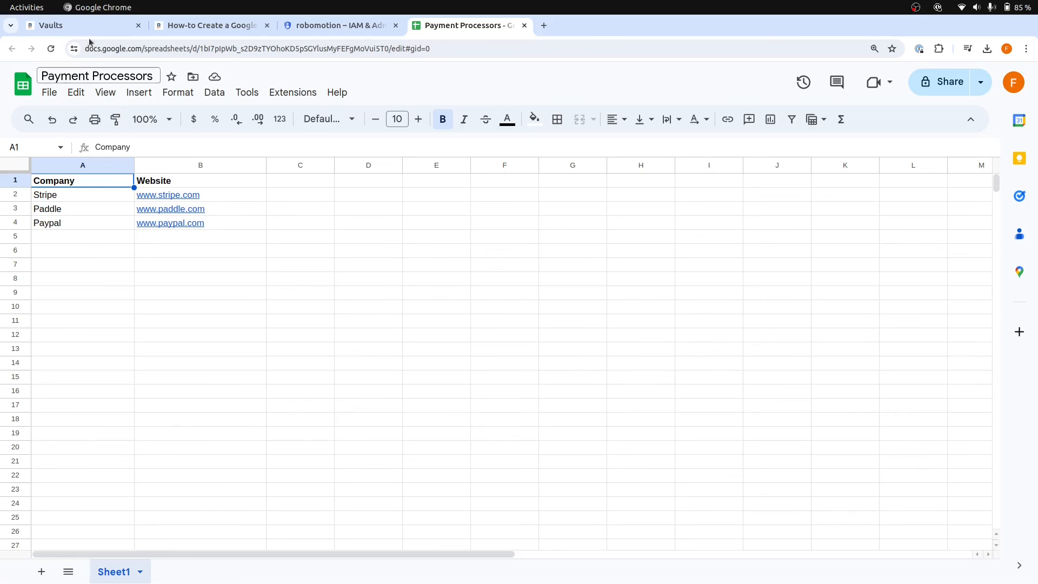
Compare the Get Range node's Headers and Jsonify options with the header row and data in the Payment Processors spreadsheet
click(87, 30)
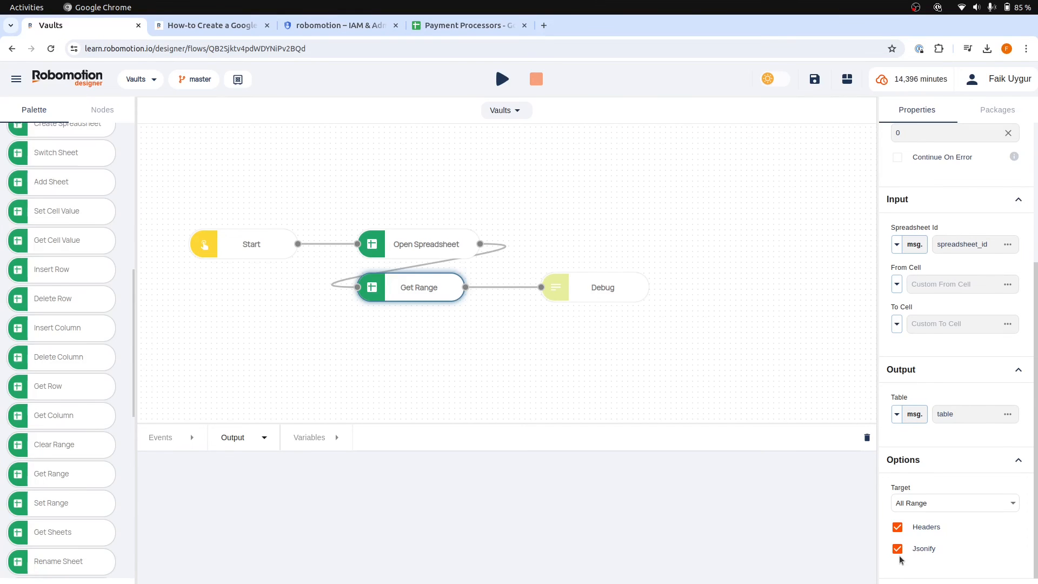
click(465, 25)
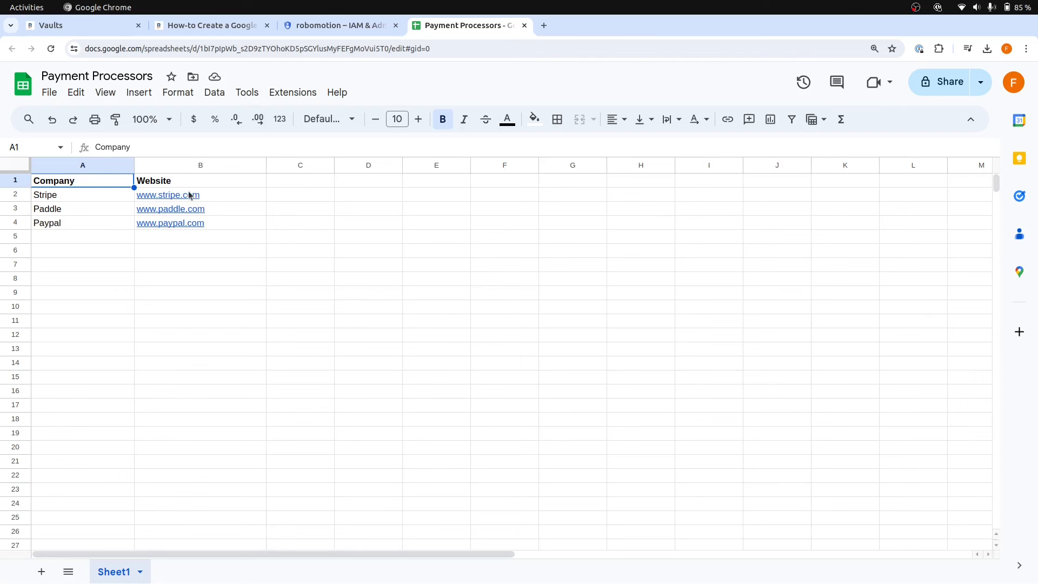
click(167, 280)
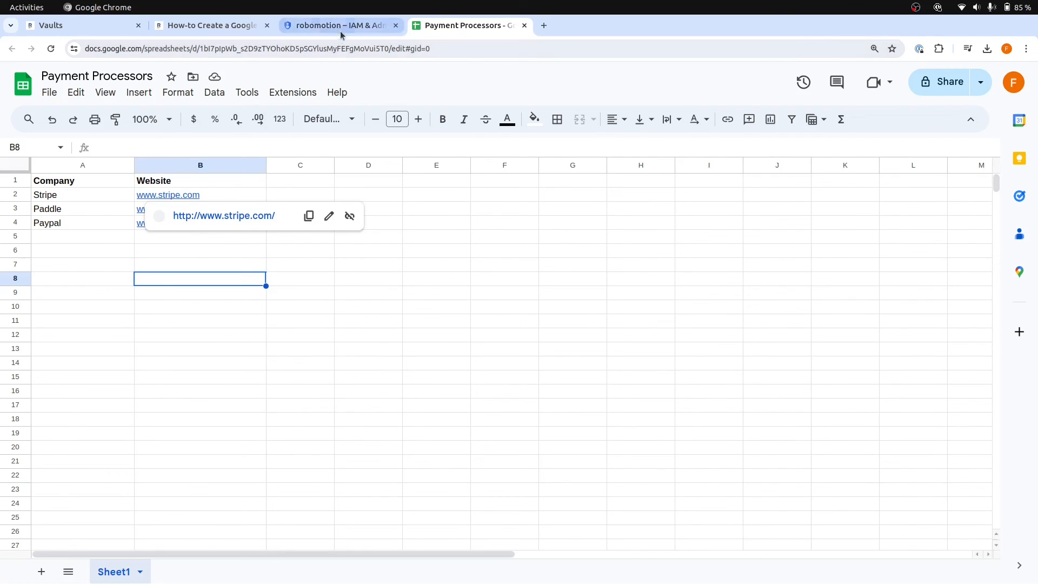
click(86, 180)
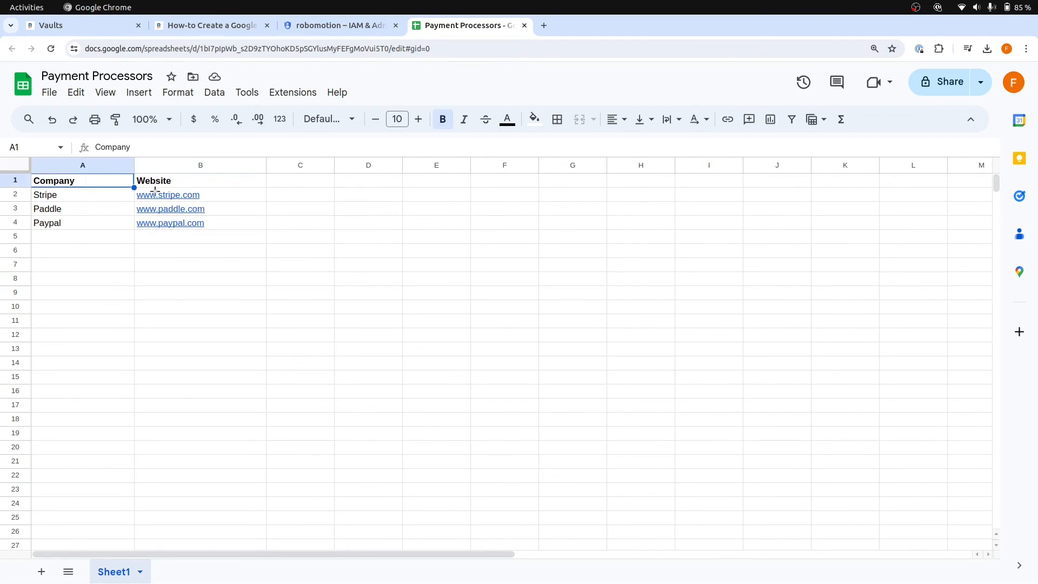
click(81, 26)
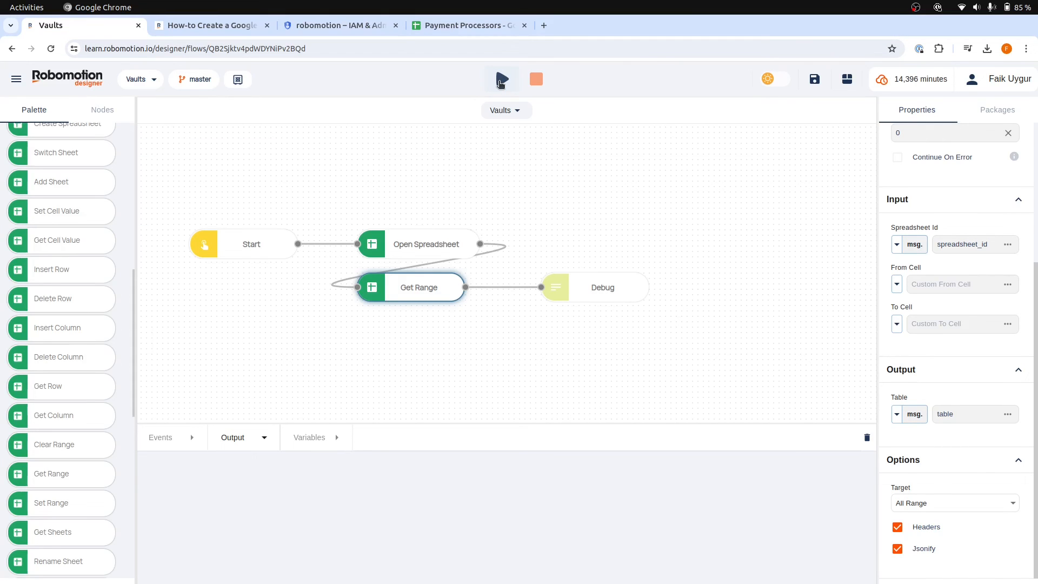
Copy the robomotion service account's email address from the Google Cloud service accounts list
click(468, 28)
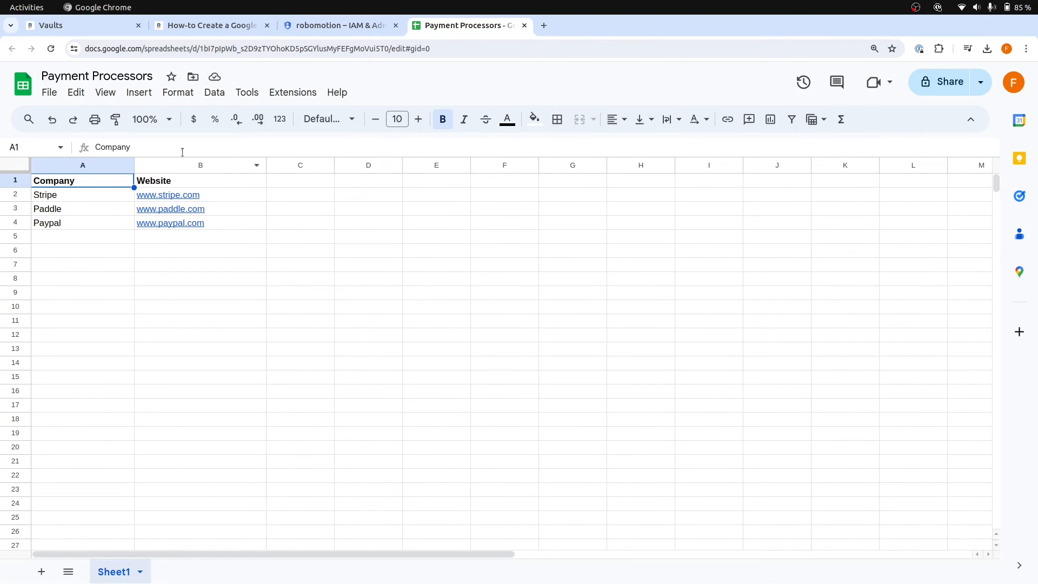
click(305, 25)
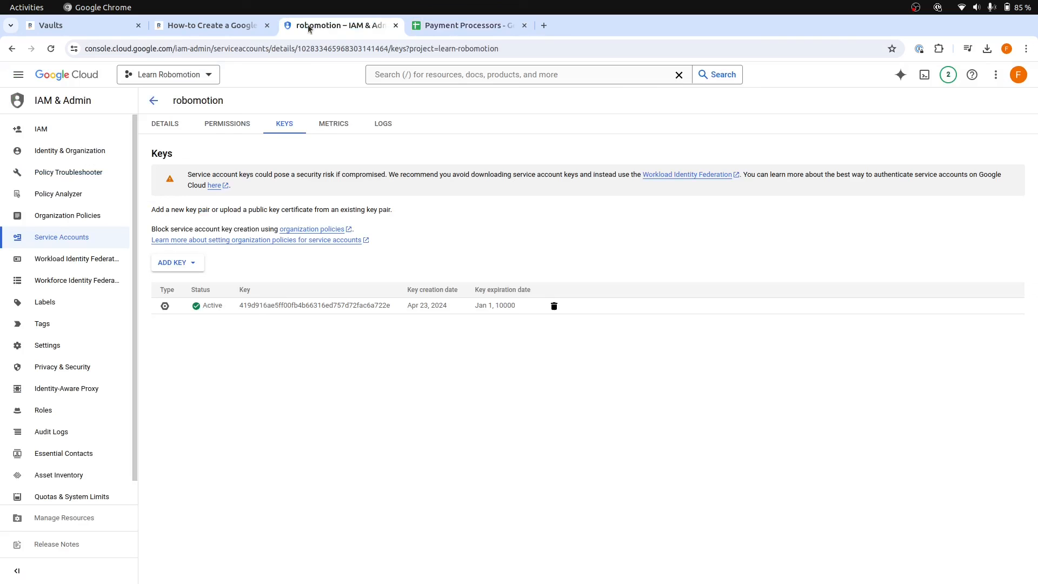
click(165, 123)
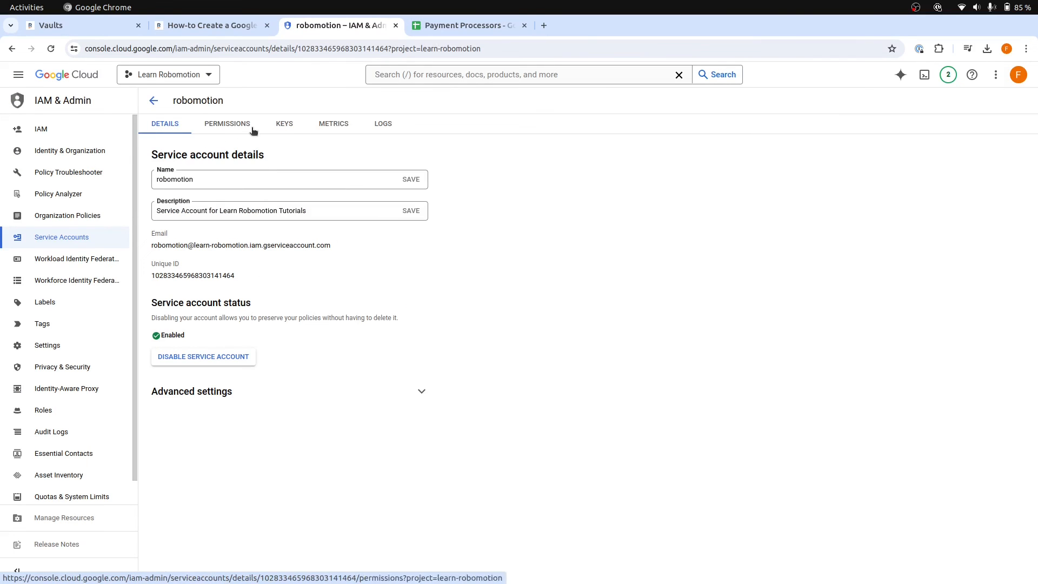
click(154, 101)
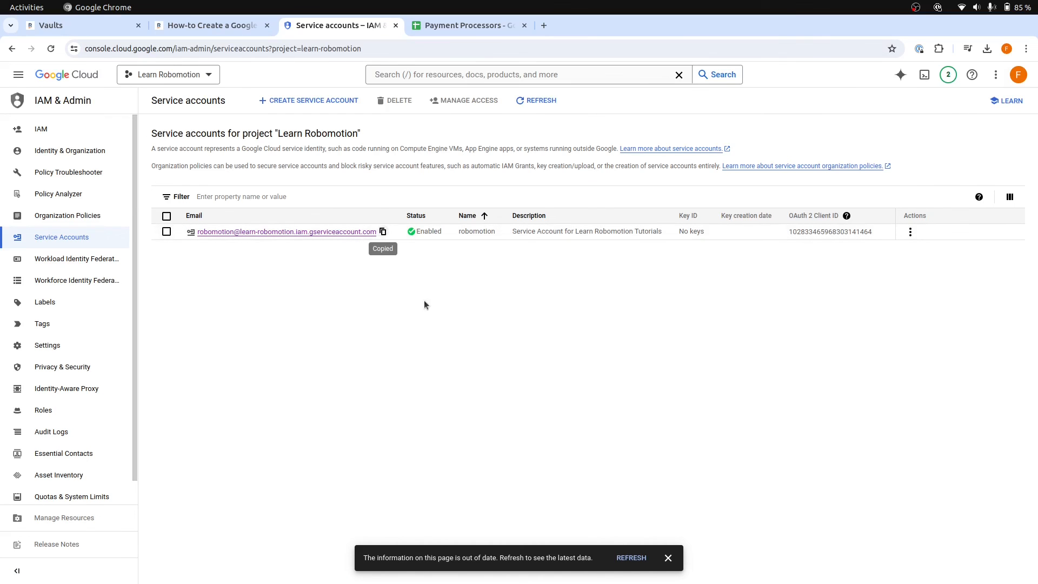
Share the Payment Processors spreadsheet with the copied service account email as Editor
click(471, 27)
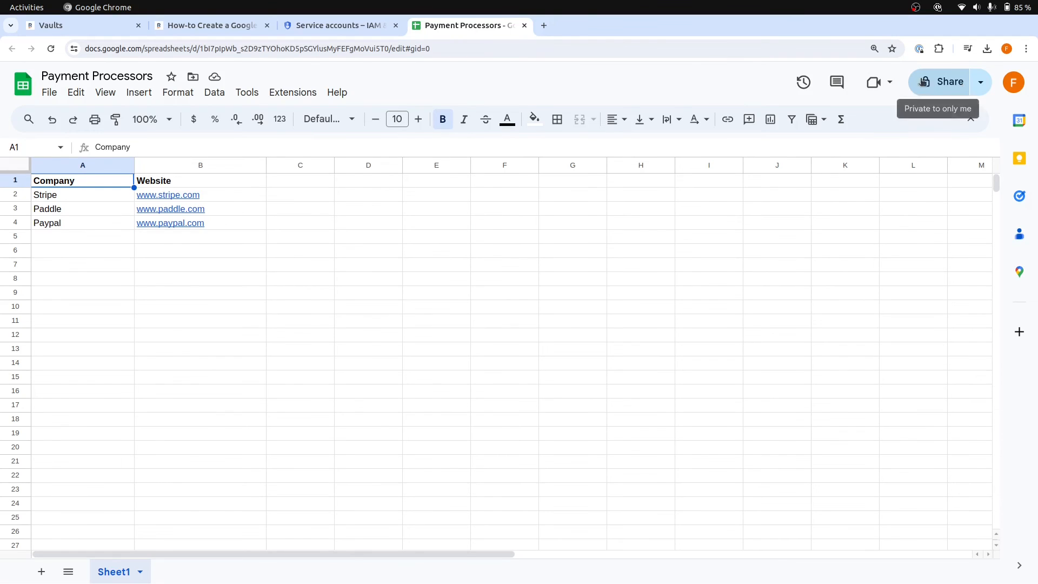
click(943, 81)
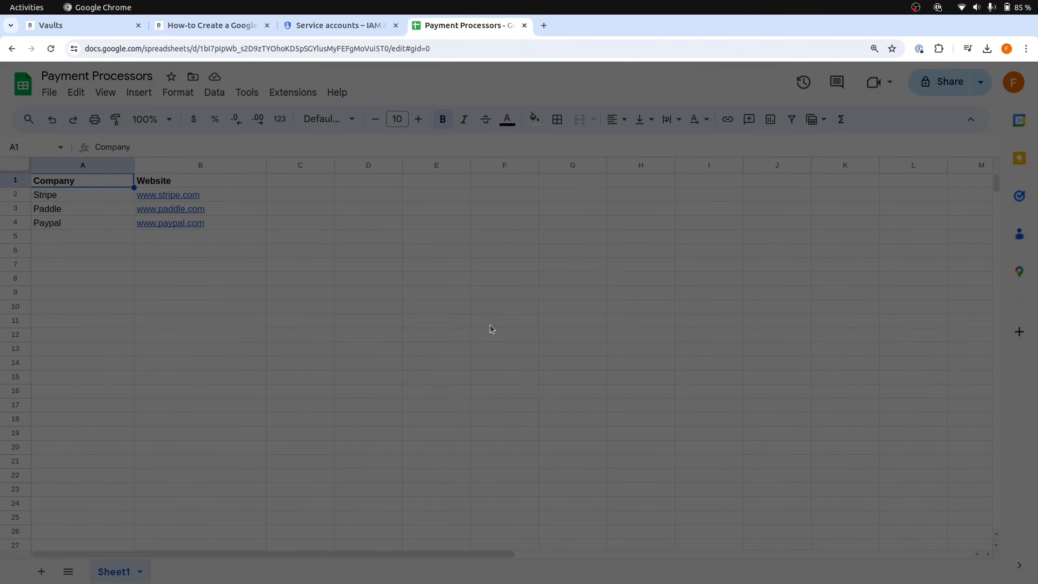
key(ctrl+v)
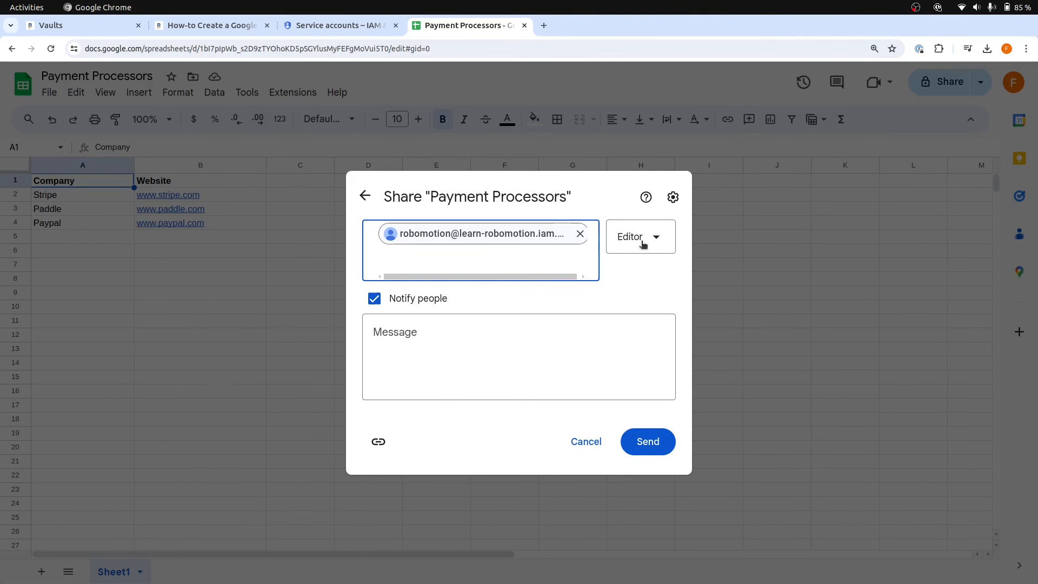
click(651, 445)
click(608, 388)
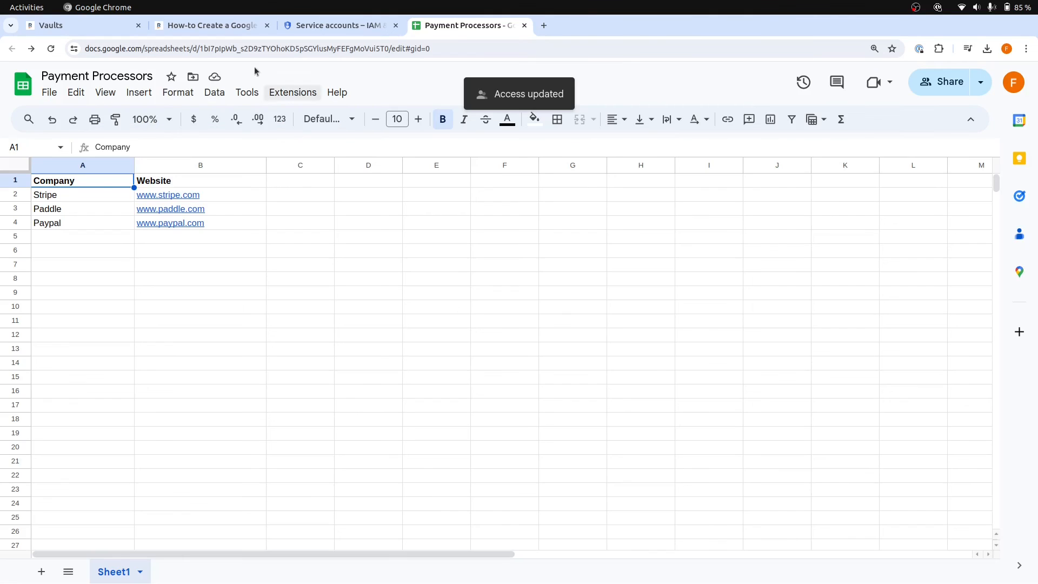
Return to the Vaults flow in Robomotion and collapse the Google Sheets node group
click(200, 26)
click(77, 22)
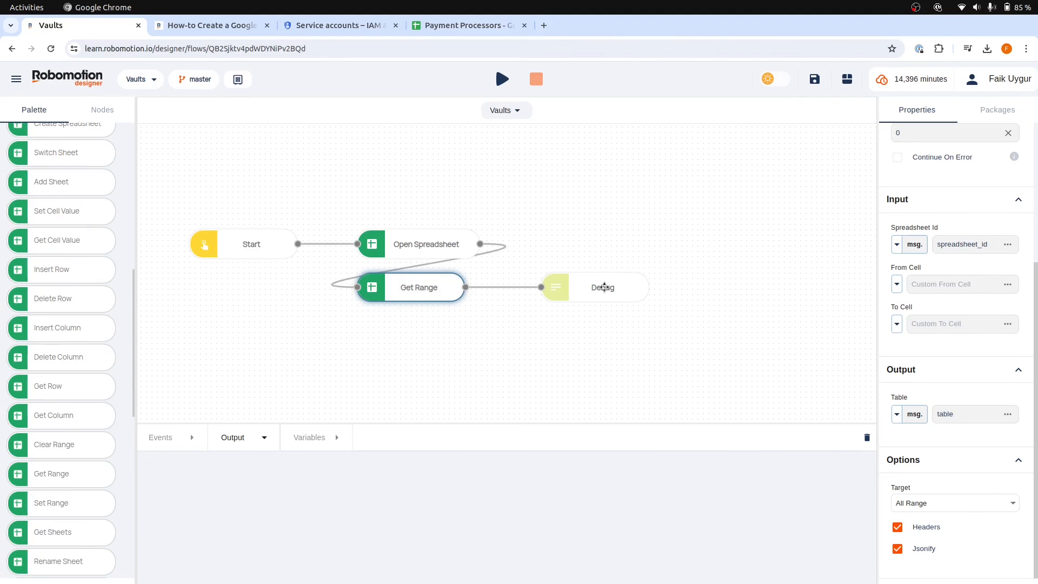
scroll(102, 294, up, 3)
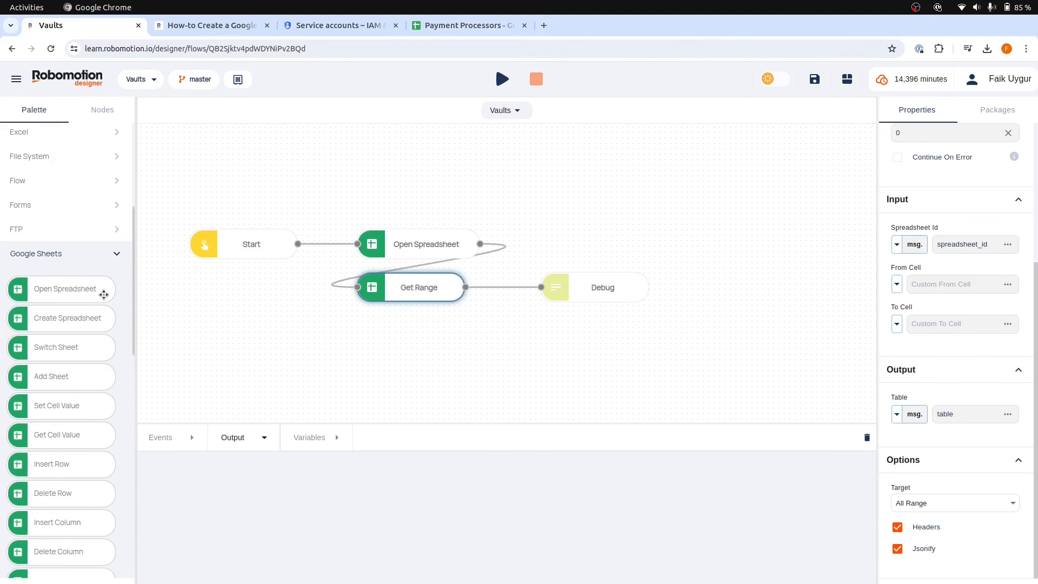
click(116, 254)
click(535, 176)
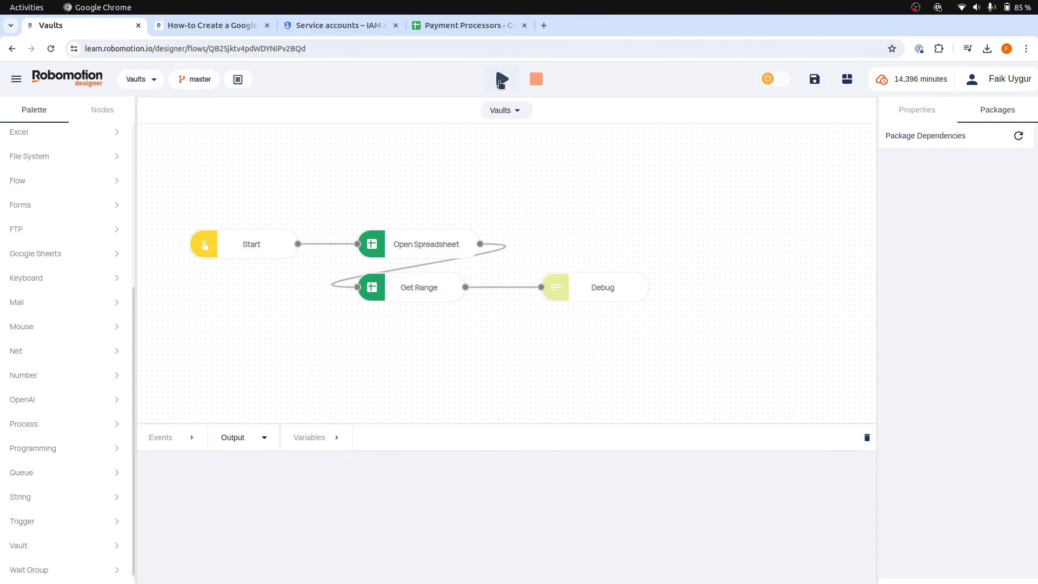
Run the Vaults flow on the Clever Mestorf robot
click(500, 80)
click(514, 105)
click(531, 323)
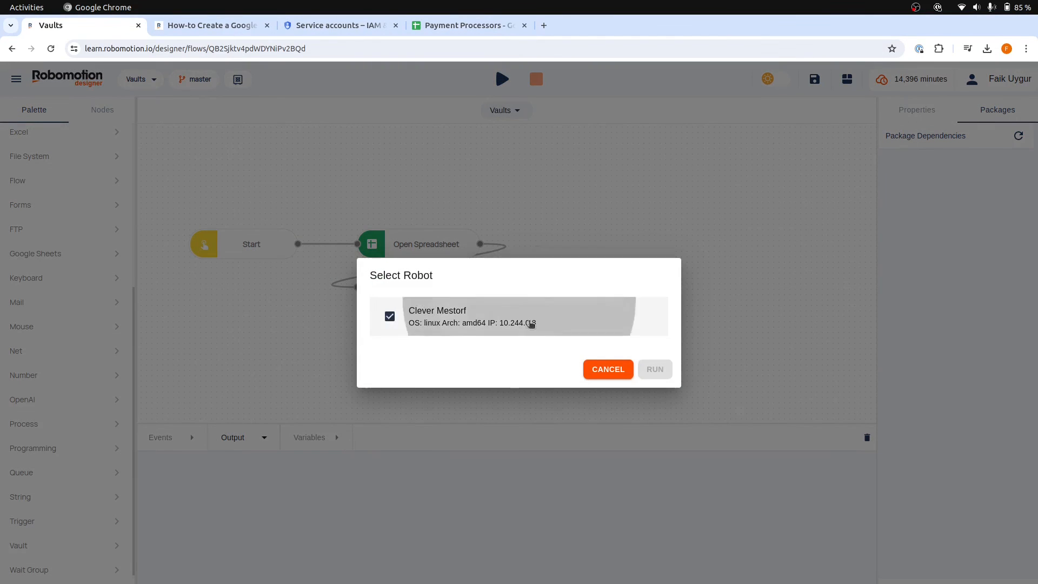
click(655, 370)
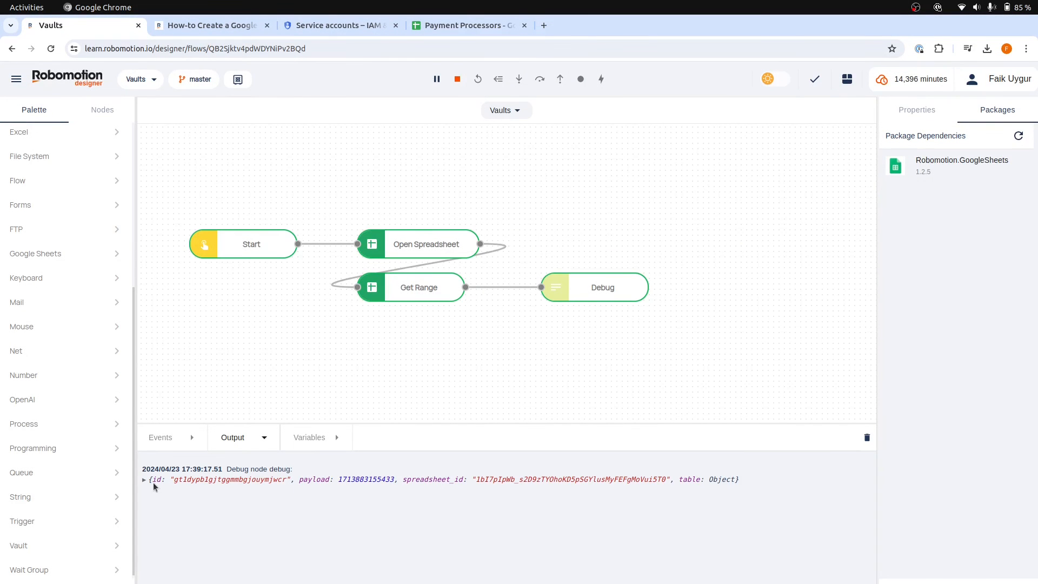
Expand the table object in the debug output to examine its columns and the company and website of each row
click(144, 480)
click(151, 516)
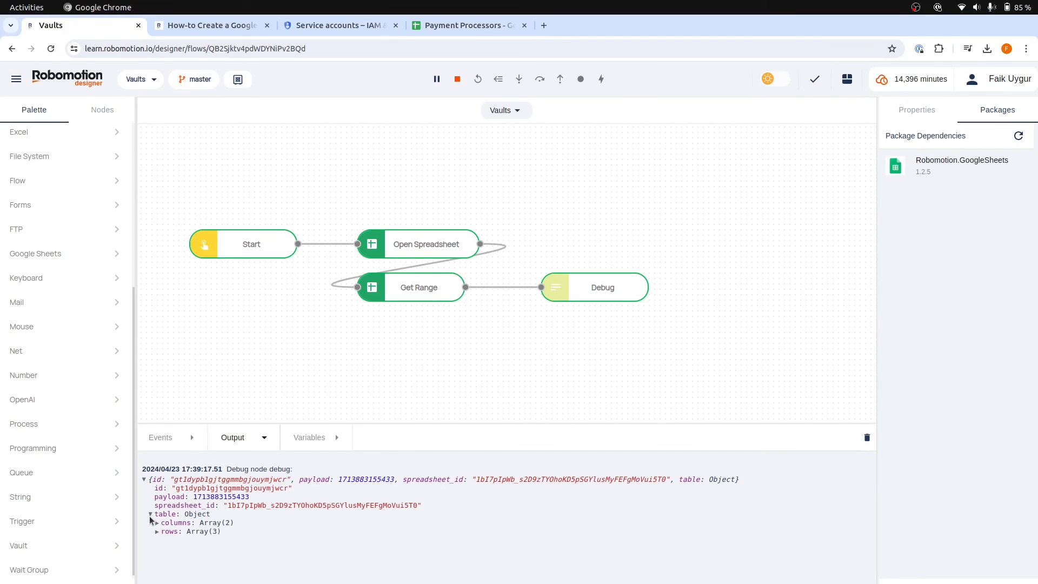
click(157, 523)
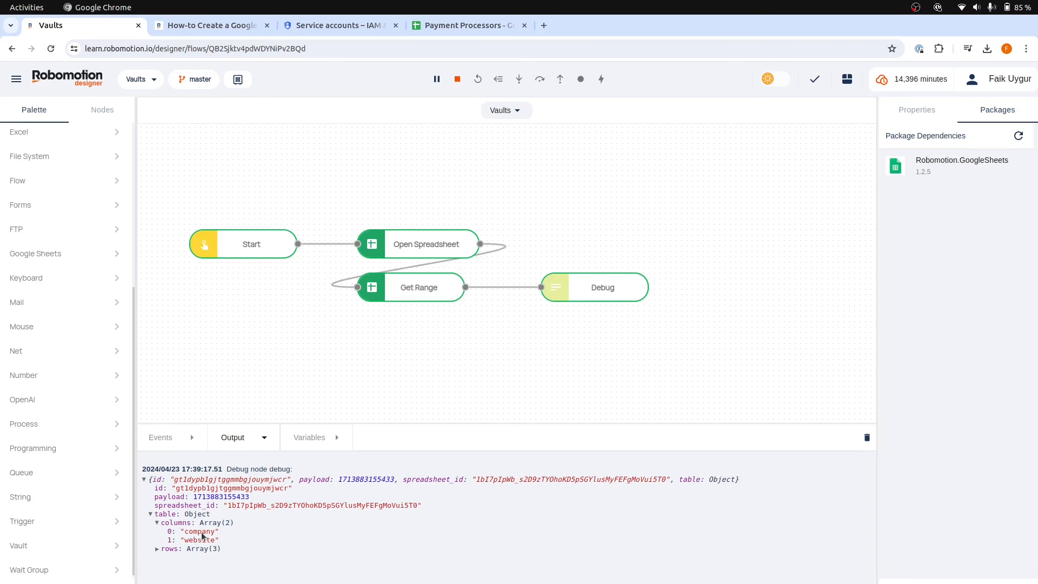
click(158, 548)
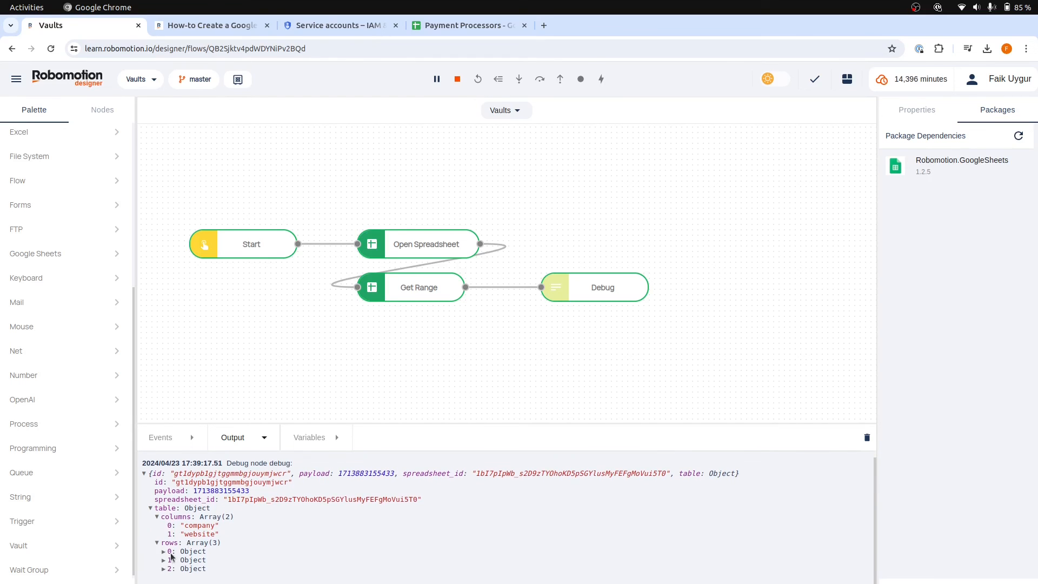
click(163, 552)
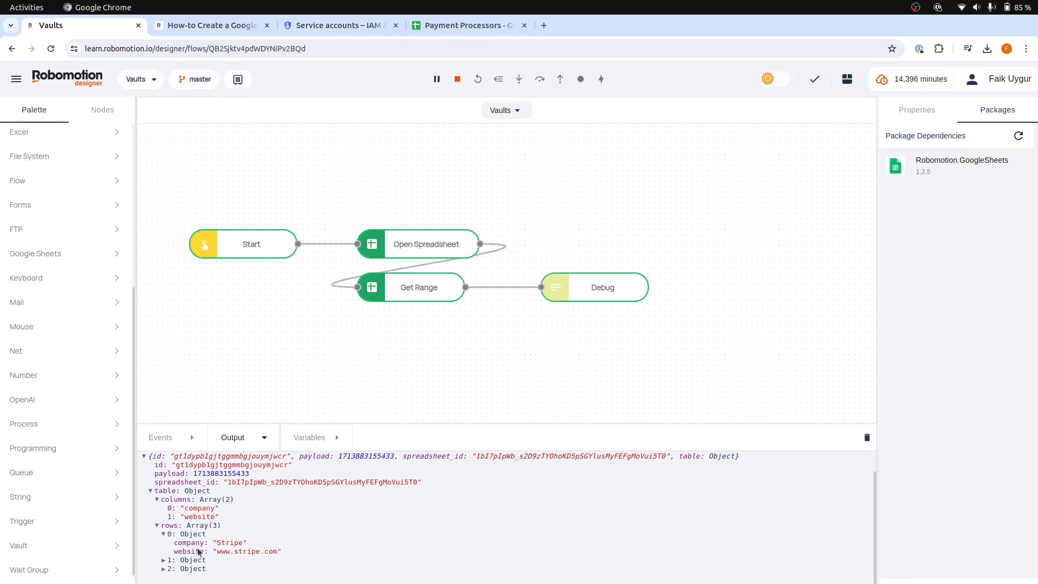
click(164, 561)
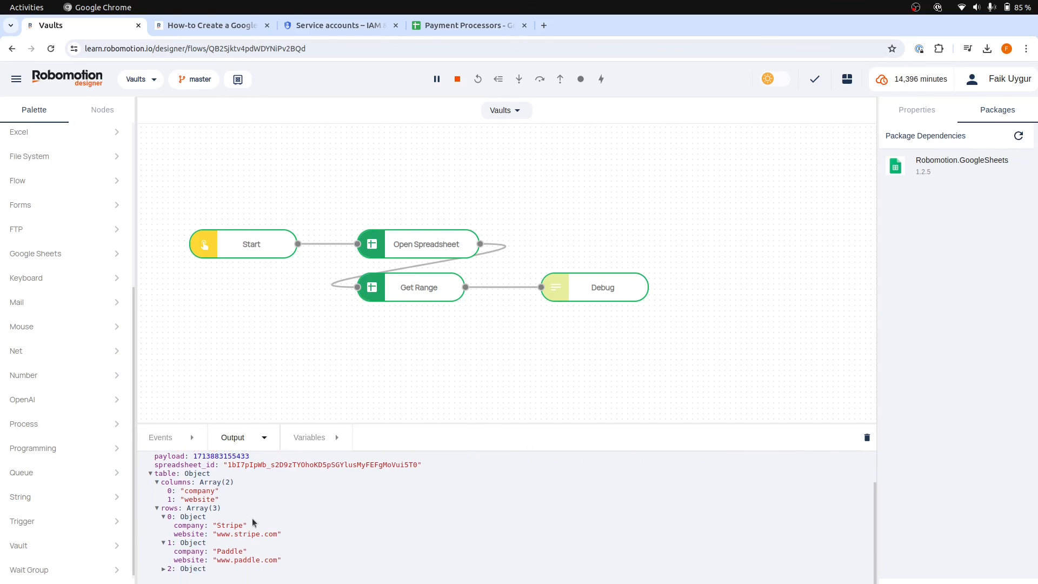
click(162, 569)
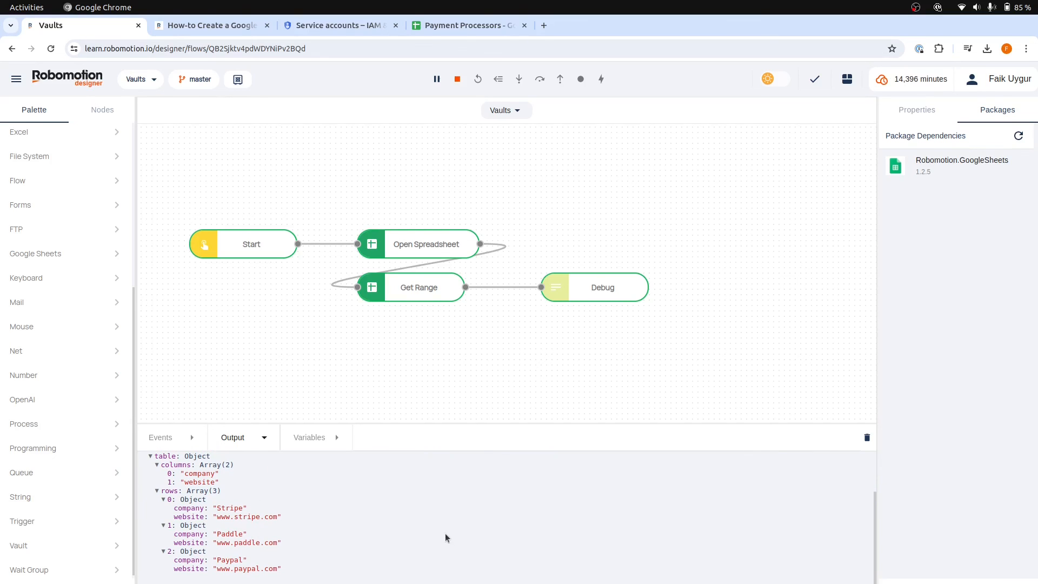
Check the Credentials option of the Open Spreadsheet node
click(437, 246)
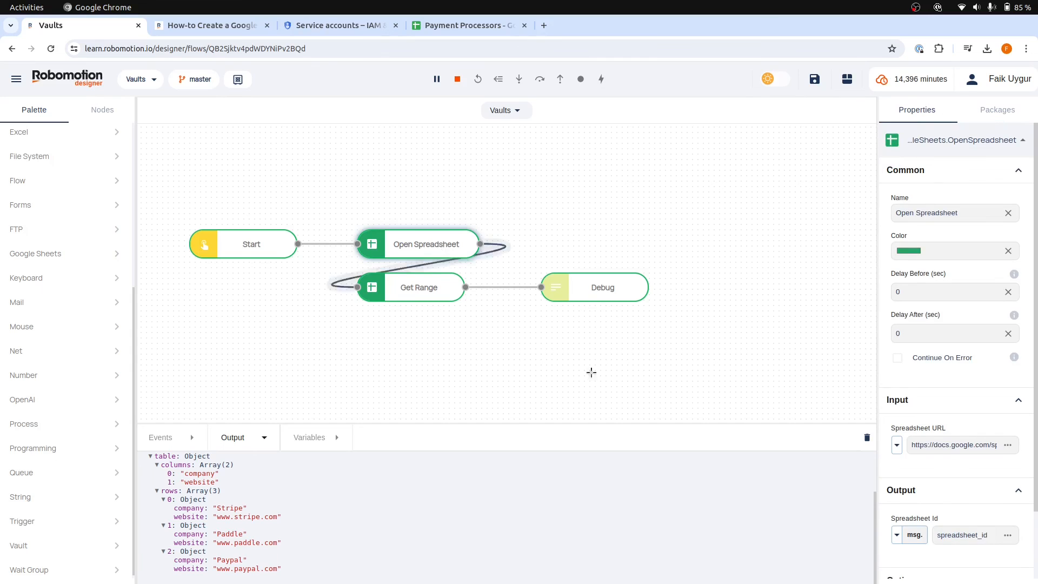
scroll(966, 513, down, 3)
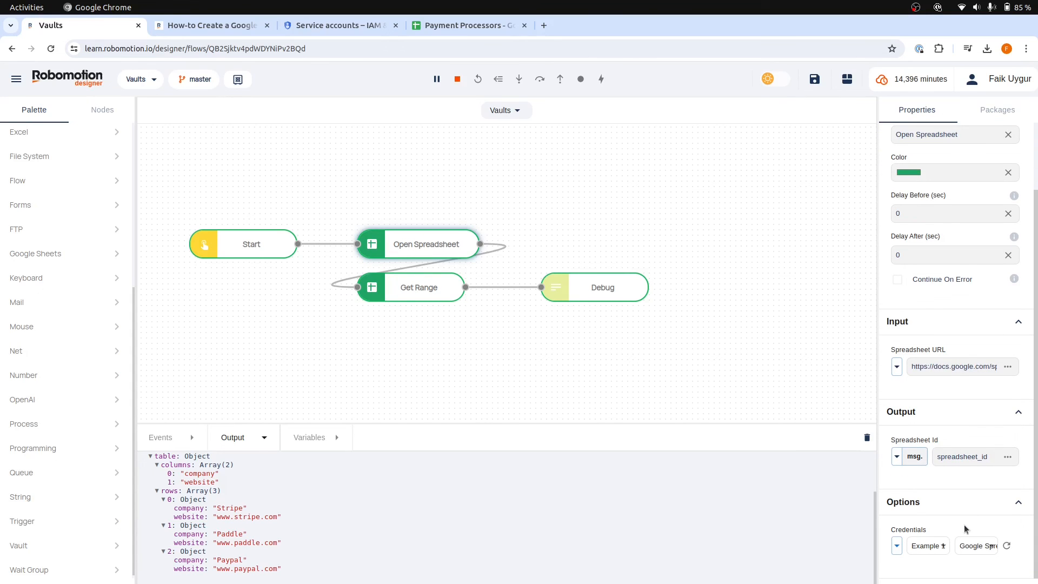
Deselect the node, stop the running flow and clear the output log
click(521, 340)
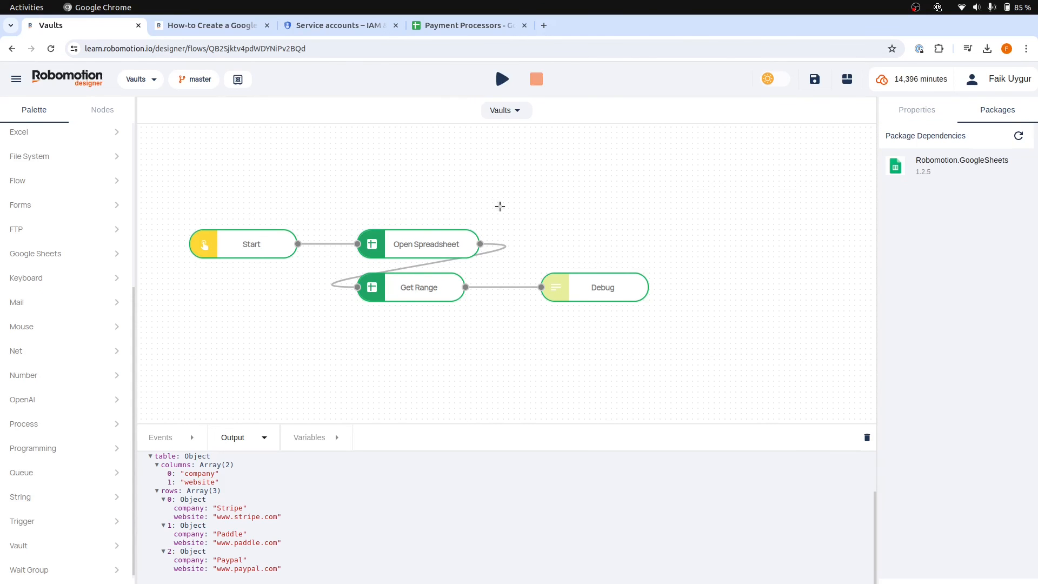
click(867, 437)
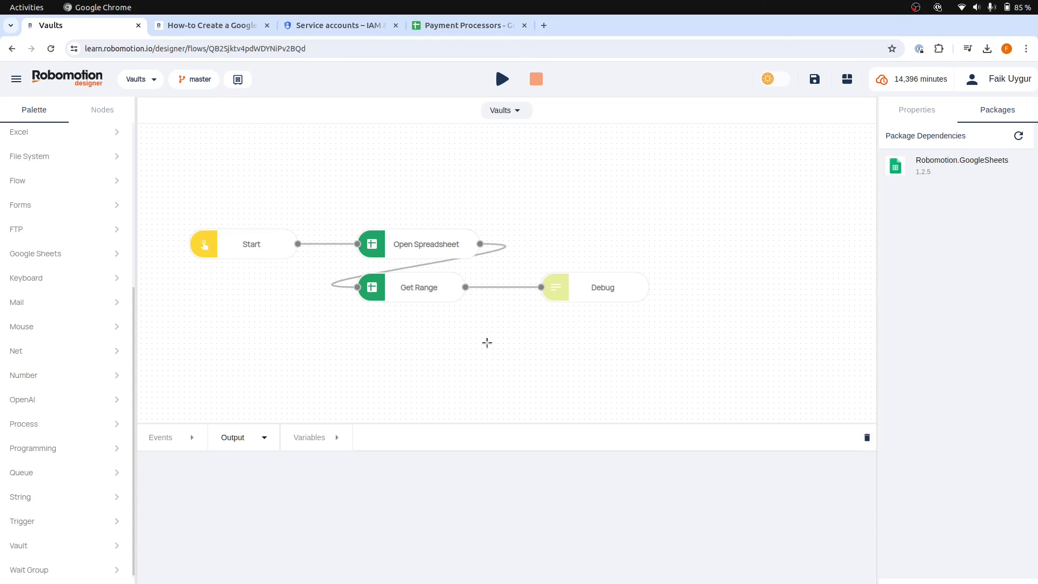